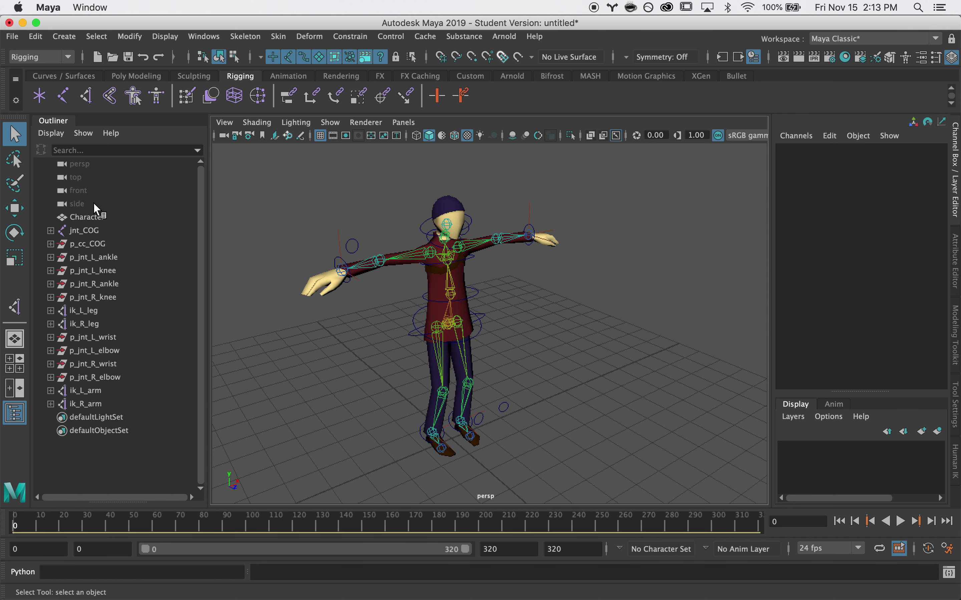
Examine the character's skeleton from several angles, including the shoulder joints, the root joint jnt_COG and the Character mesh.
{"action": "left_click_drag", "start_coordinate": [367, 349], "coordinate": [442, 250], "text": "alt"}
{"action": "left_click", "coordinate": [441, 250]}
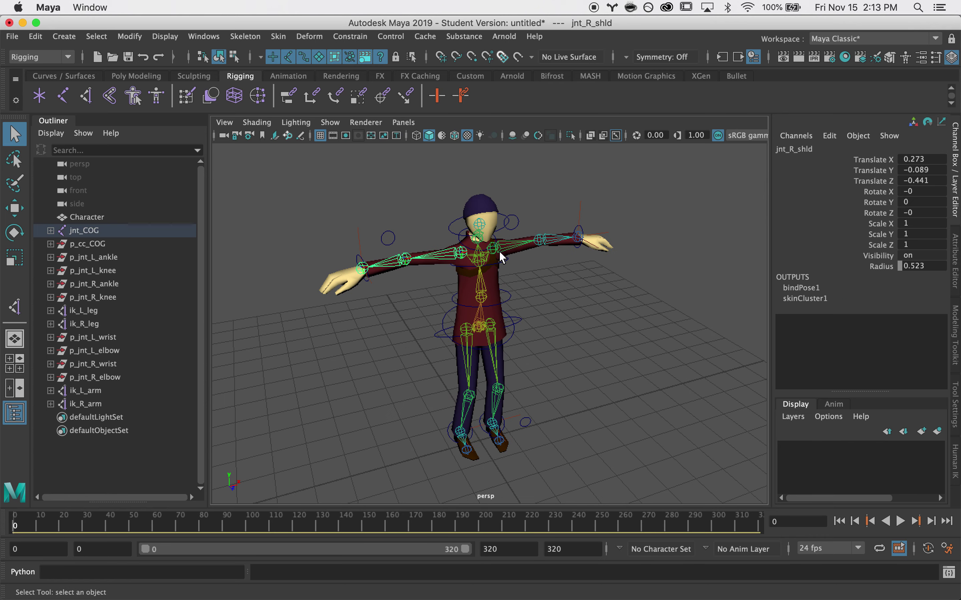
{"action": "left_click", "coordinate": [501, 248]}
{"action": "left_click", "coordinate": [534, 240]}
{"action": "left_click", "coordinate": [422, 303]}
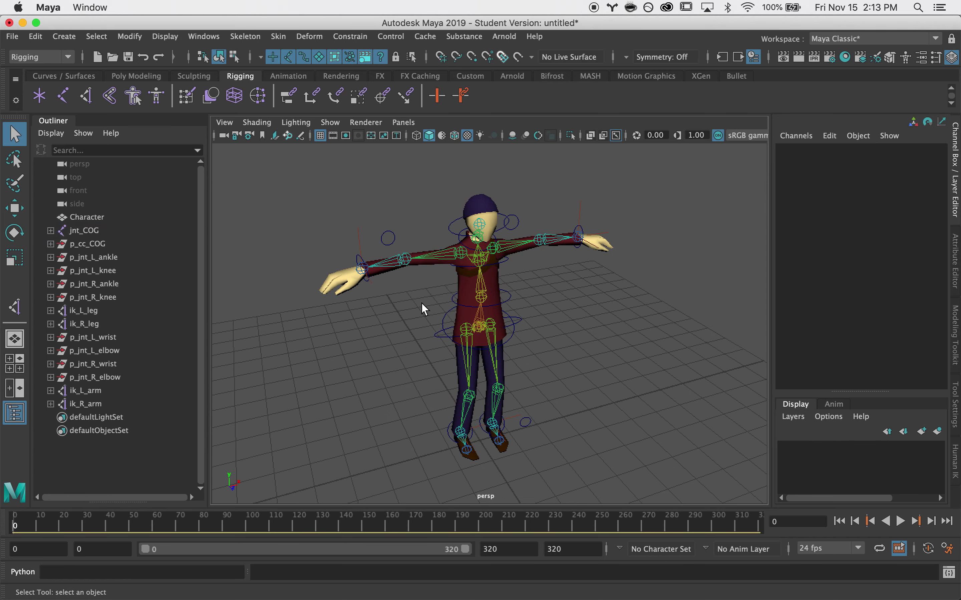
{"action": "left_click", "coordinate": [159, 230]}
{"action": "left_click_drag", "start_coordinate": [345, 322], "coordinate": [342, 319], "text": "alt"}
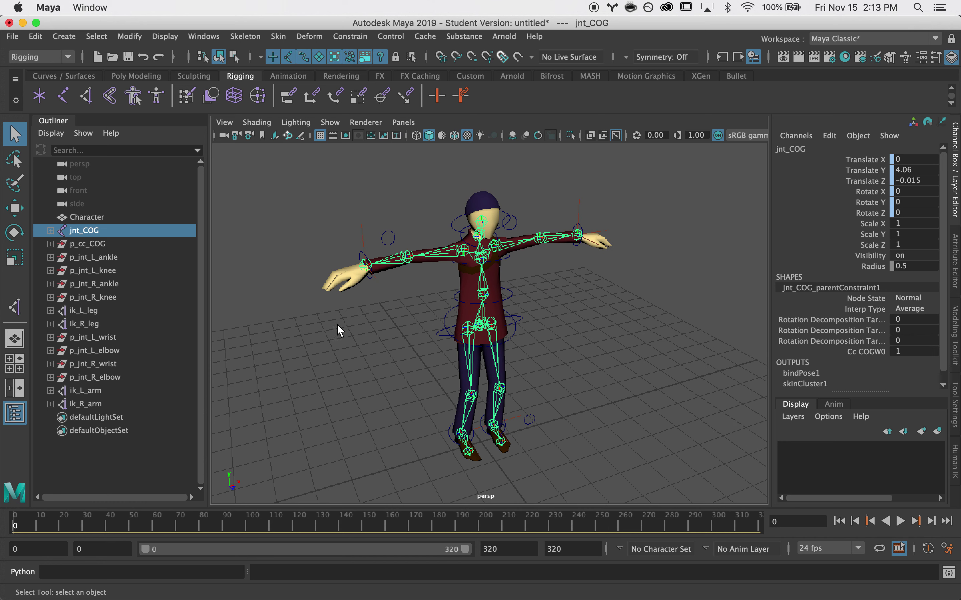
{"action": "left_click_drag", "start_coordinate": [340, 326], "coordinate": [397, 320], "text": "alt"}
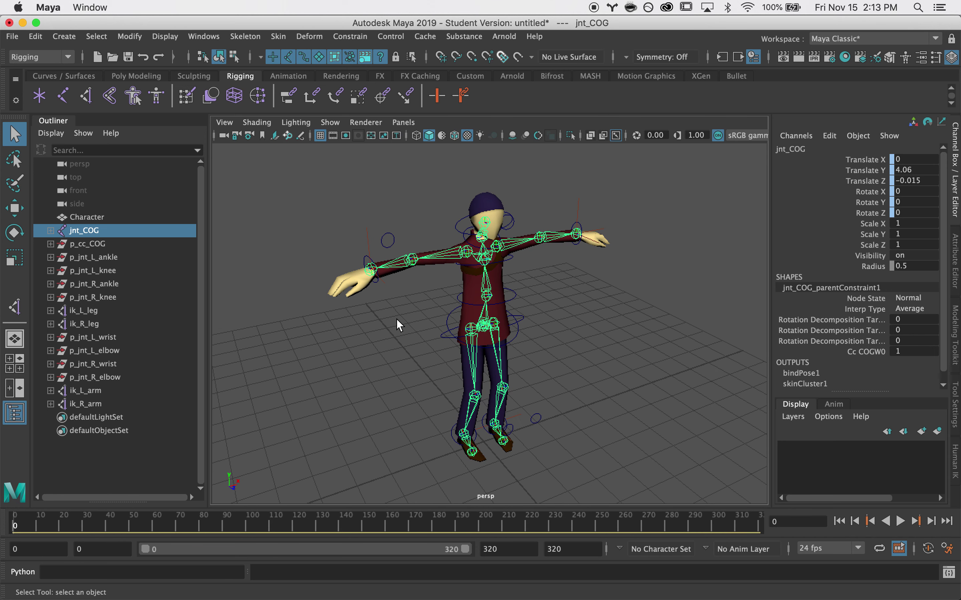
{"action": "left_click", "coordinate": [629, 340]}
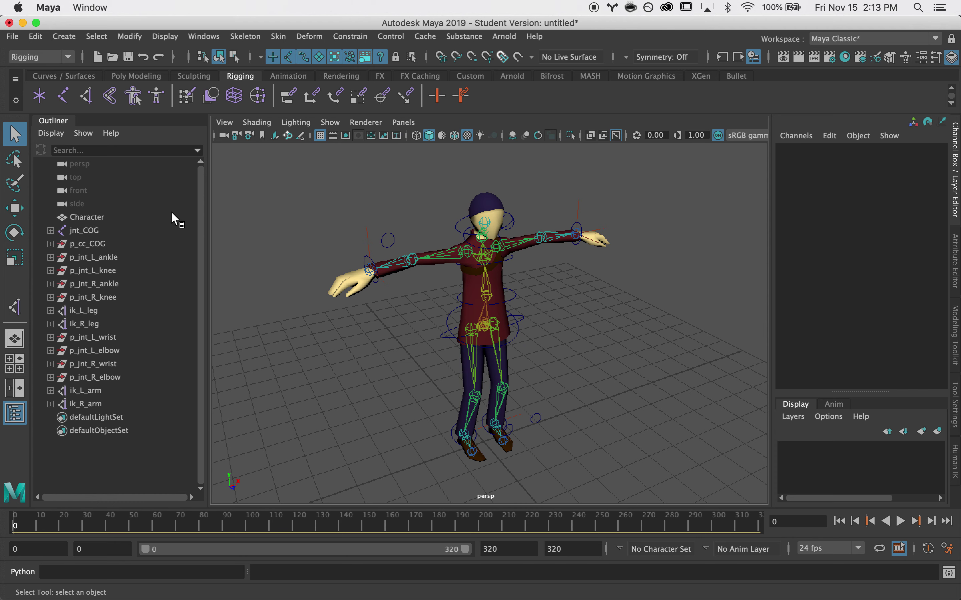
{"action": "left_click", "coordinate": [117, 218]}
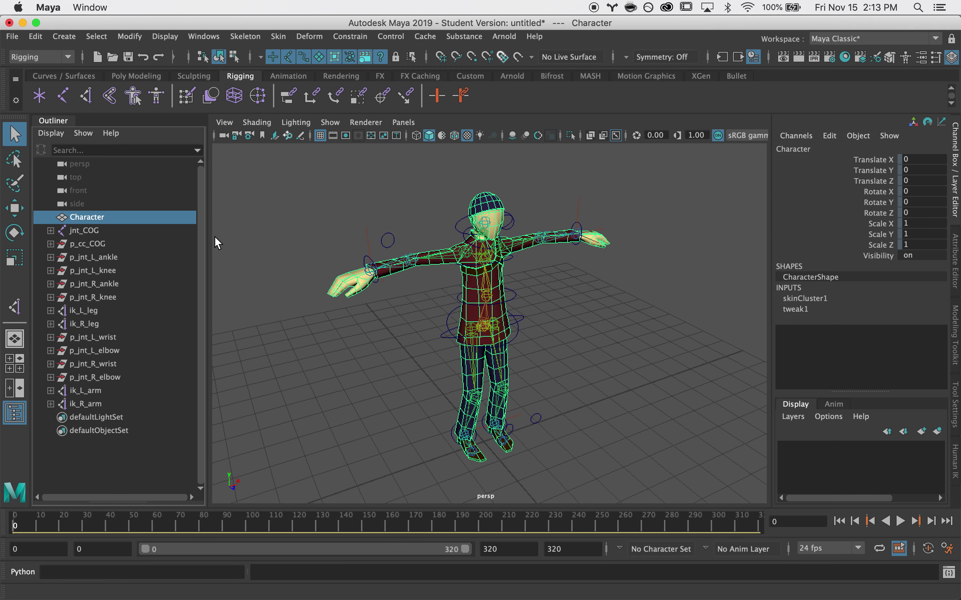
Create an empty group with nothing selected and name it CharacterRig.
{"action": "left_click", "coordinate": [115, 444]}
{"action": "key", "text": "ctrl+g"}
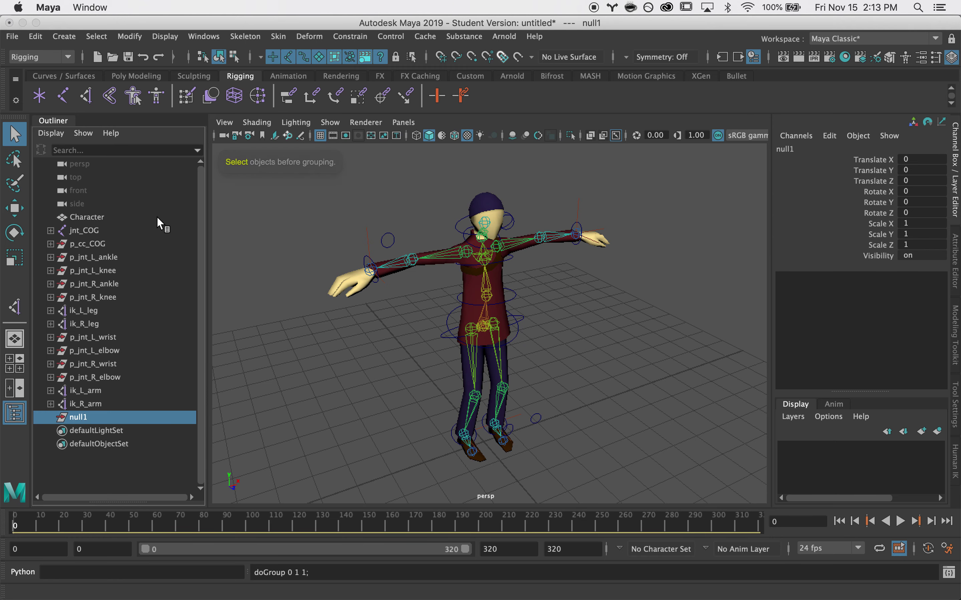
{"action": "double_click", "coordinate": [84, 420]}
{"action": "type", "text": "Character"}
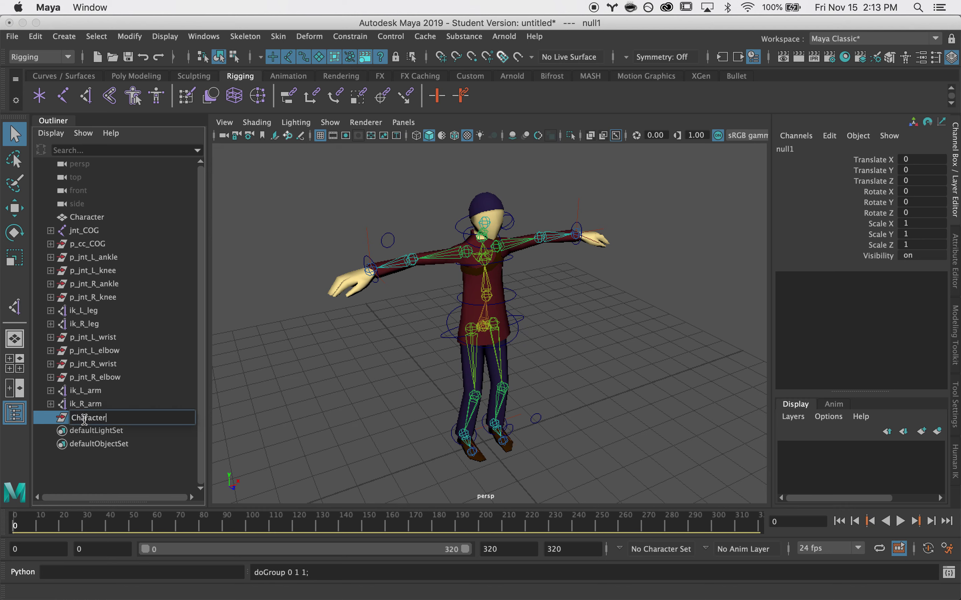
{"action": "type", "text": "Rig"}
{"action": "key", "text": "Return"}
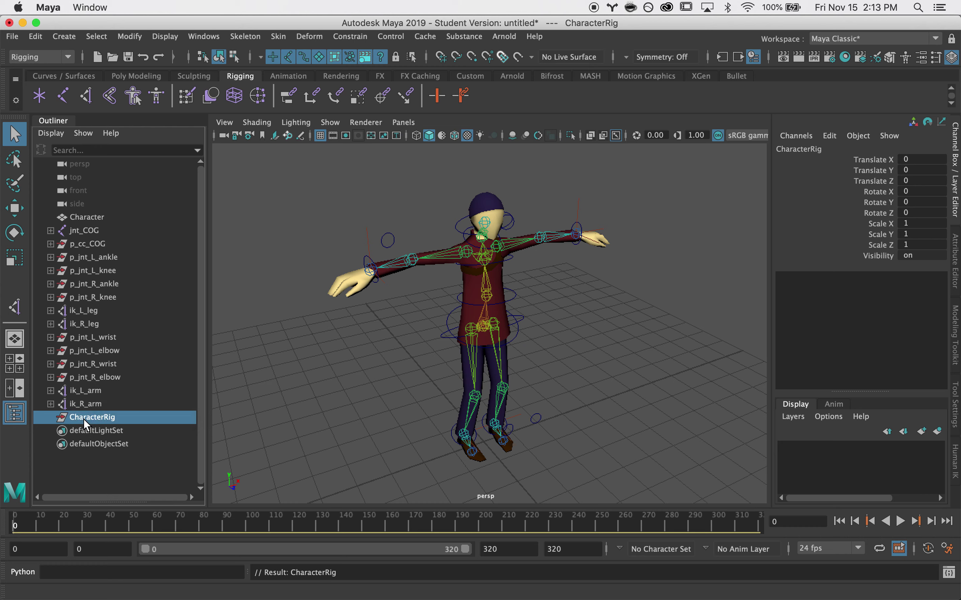
Create a second empty group at the top level and name it joints.
{"action": "left_click", "coordinate": [84, 462]}
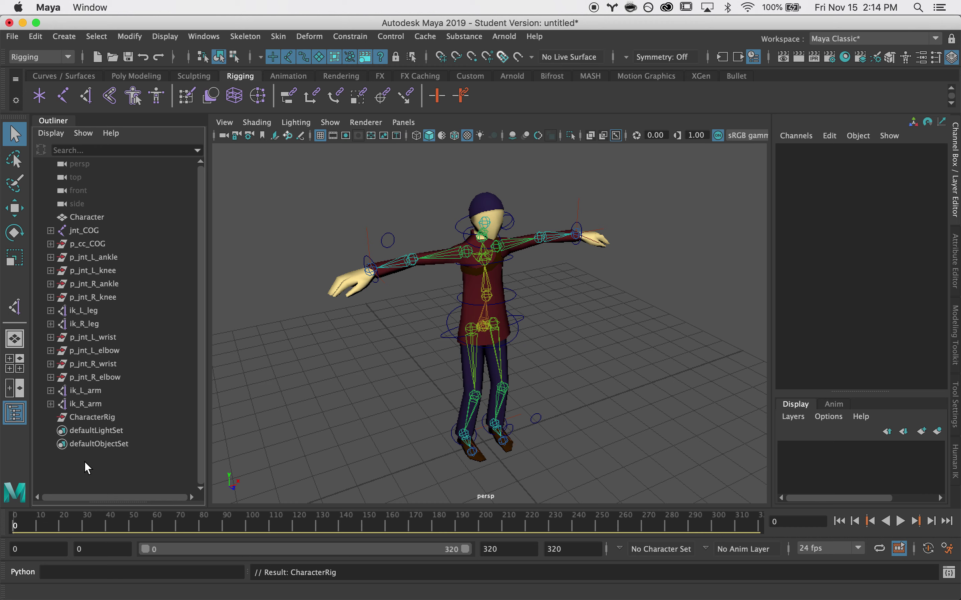
{"action": "key", "text": "super+g"}
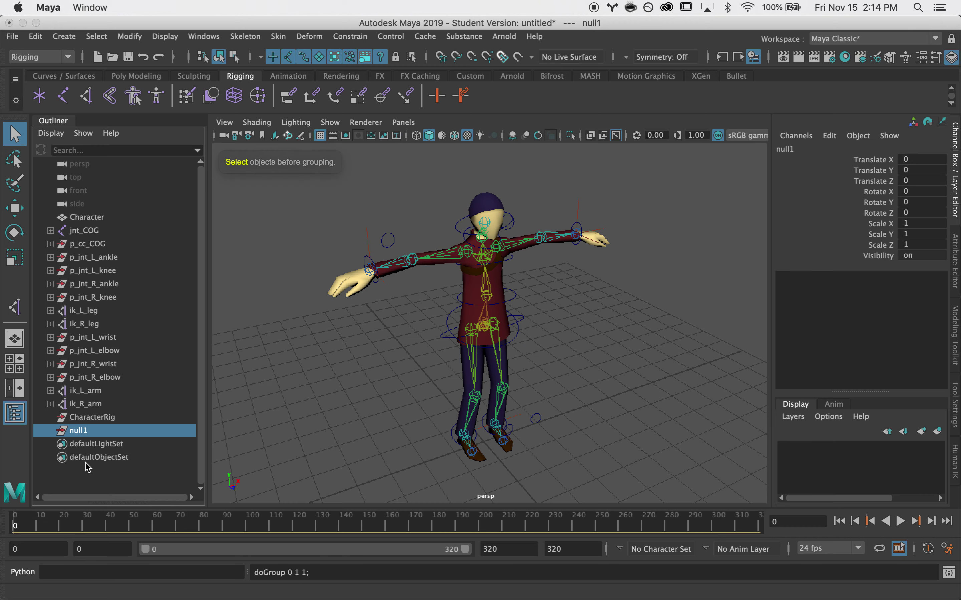
{"action": "key", "text": "Return"}
{"action": "type", "text": "joints"}
{"action": "key", "text": "Return"}
Clear the selection and create another empty group named controls.
{"action": "left_click", "coordinate": [85, 462]}
{"action": "left_click", "coordinate": [85, 478]}
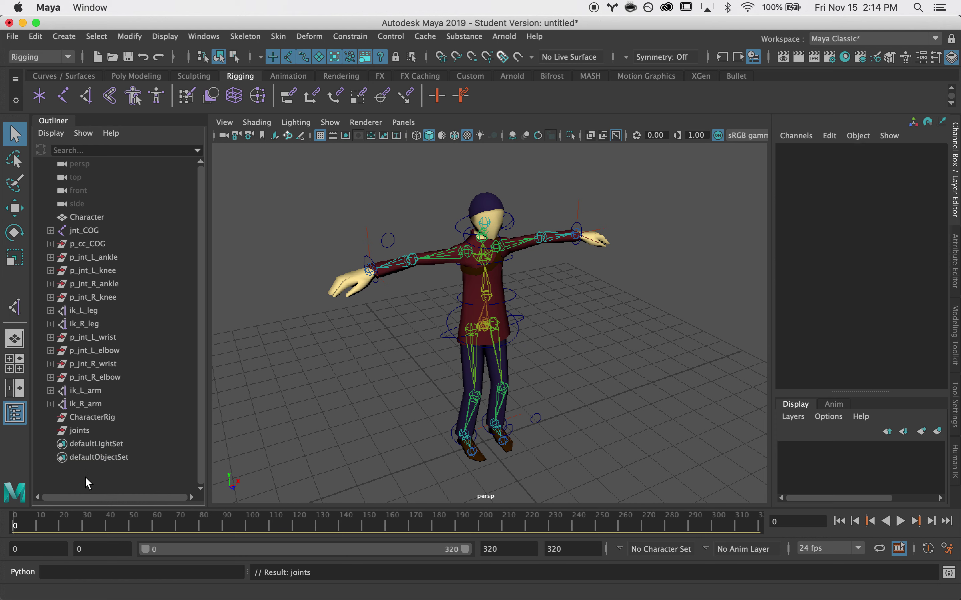
{"action": "key", "text": "super+g"}
{"action": "key", "text": "Return"}
{"action": "type", "text": "controls"}
{"action": "key", "text": "Return"}
Clear the selection and create one more empty group named iks.
{"action": "left_click", "coordinate": [87, 490]}
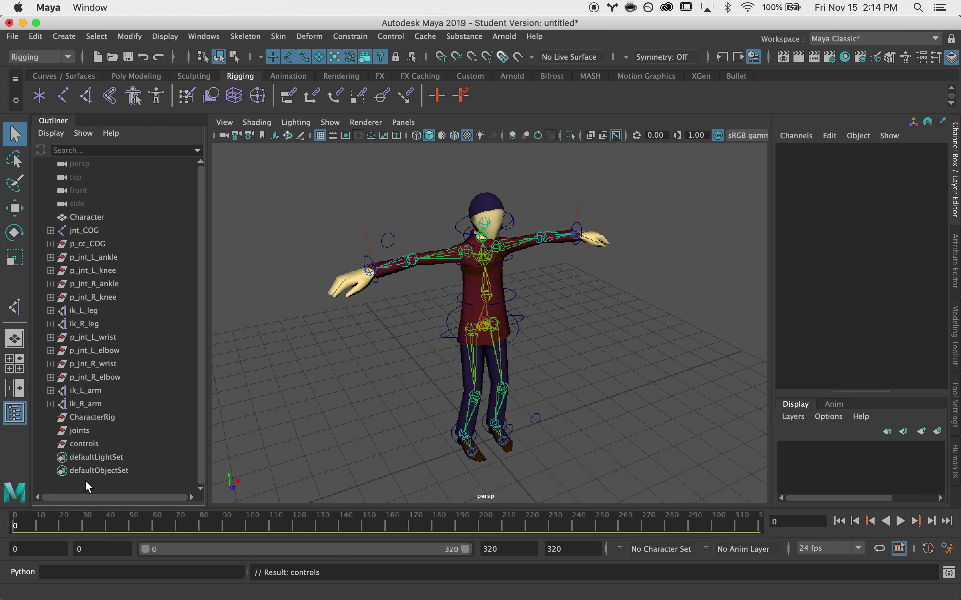
{"action": "key", "text": "super+g"}
{"action": "key", "text": "Return"}
{"action": "type", "text": "iks"}
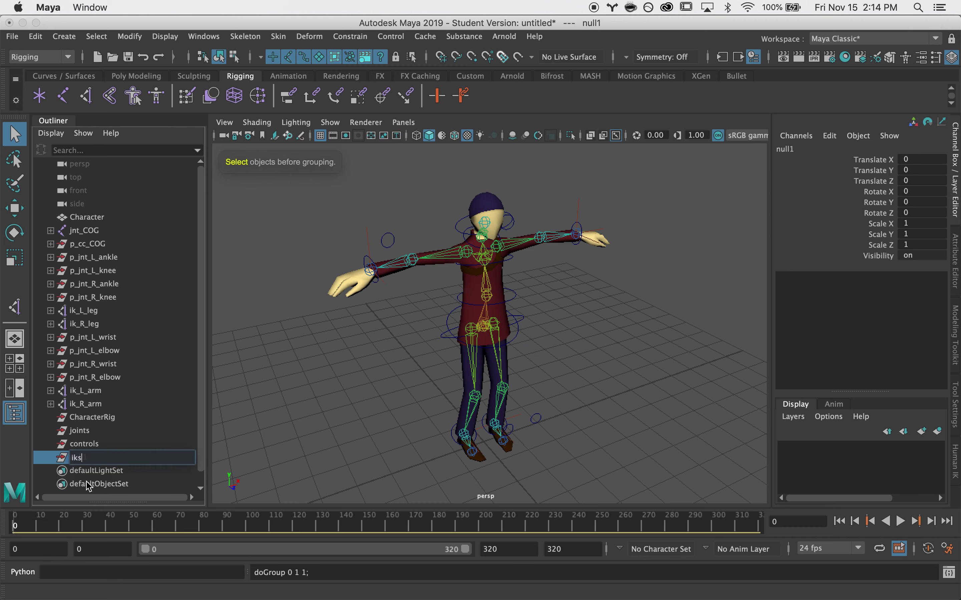
{"action": "key", "text": "Return"}
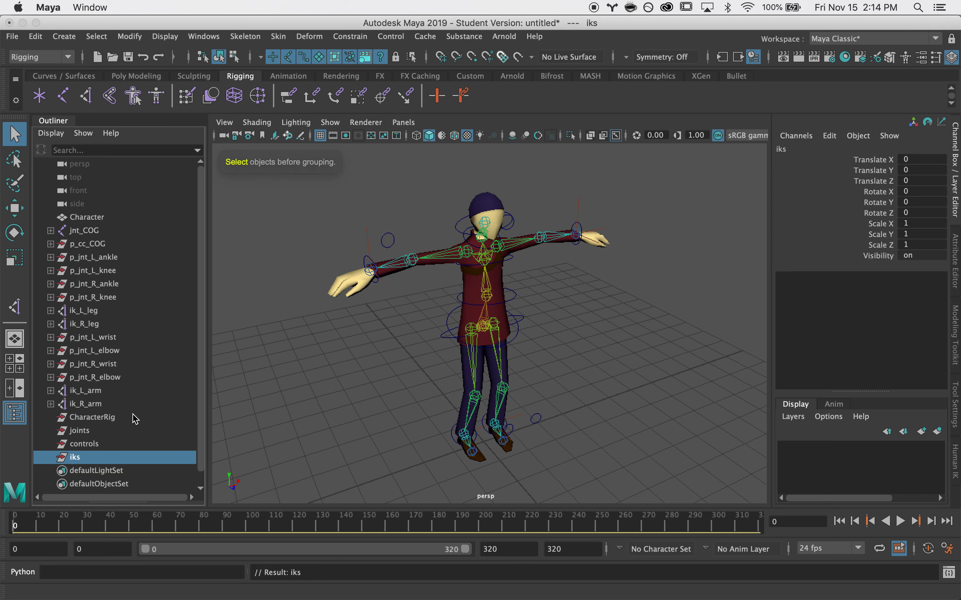
Group the joints, controls and iks groups together and name the parent group rig.
{"action": "left_click", "coordinate": [87, 430], "text": "shift"}
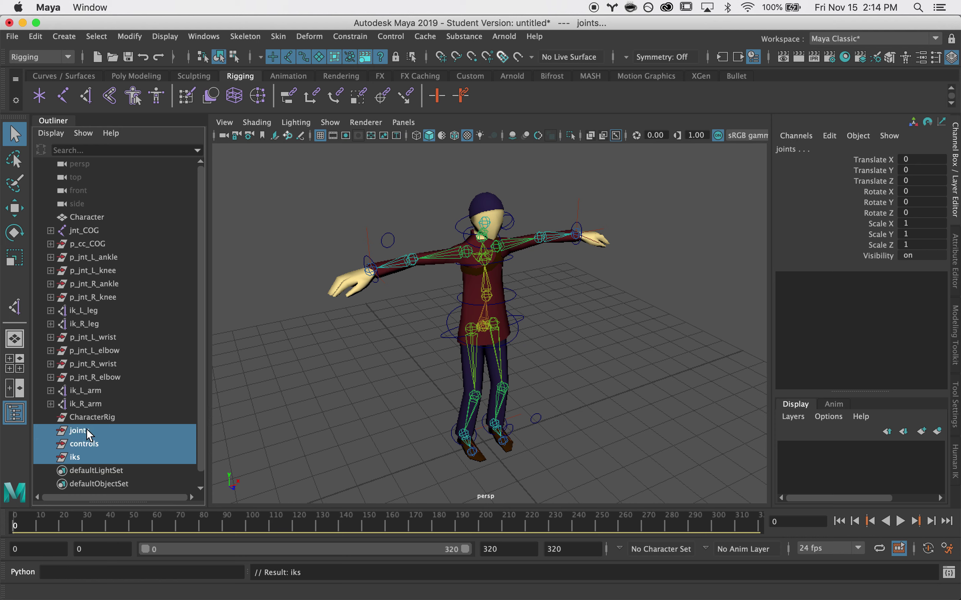
{"action": "key", "text": "ctrl+g"}
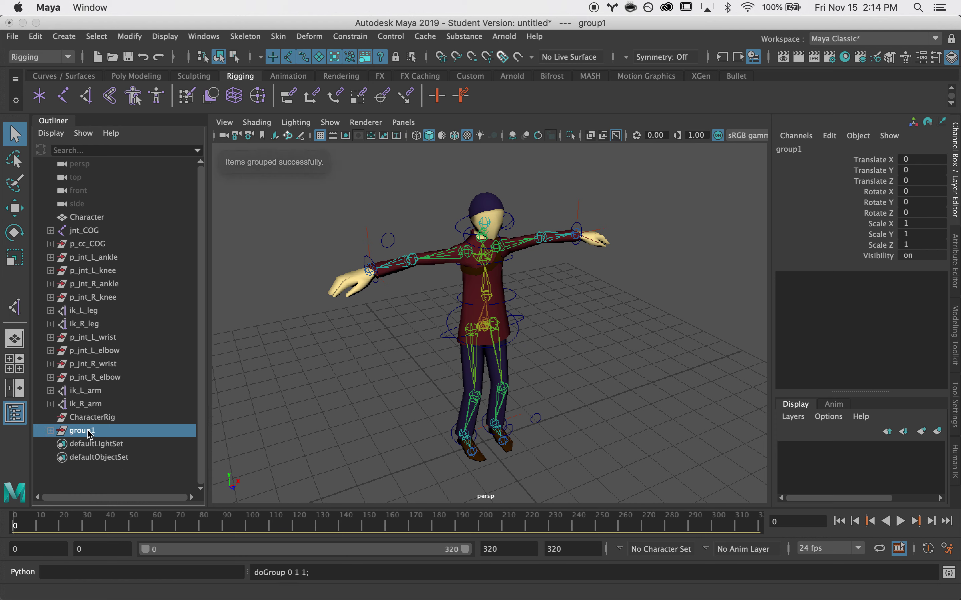
{"action": "double_click", "coordinate": [87, 430]}
{"action": "type", "text": "rig"}
{"action": "key", "text": "Return"}
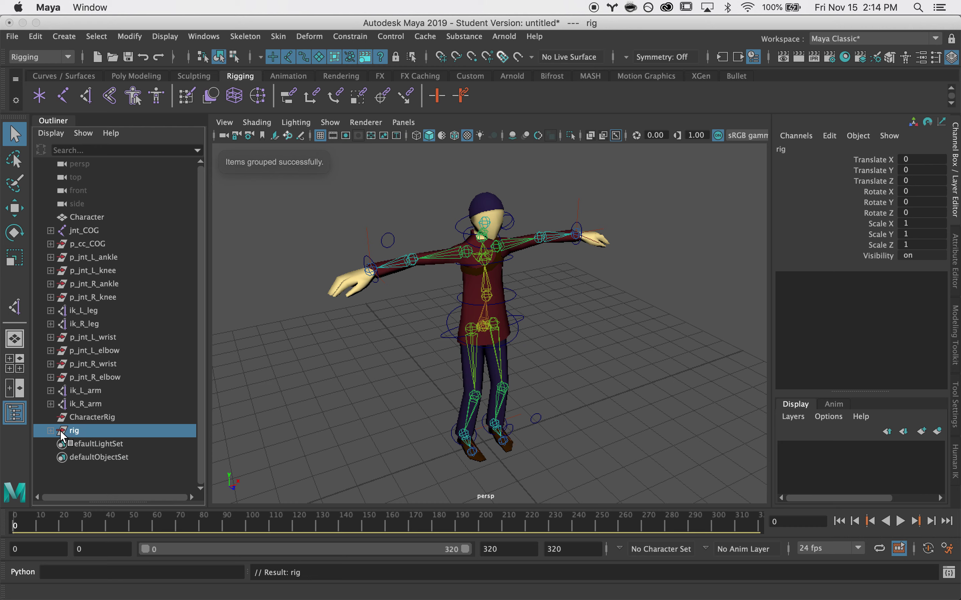
Expand the rig group and parent the jnt_COG skeleton under its joints group.
{"action": "left_click", "coordinate": [51, 430]}
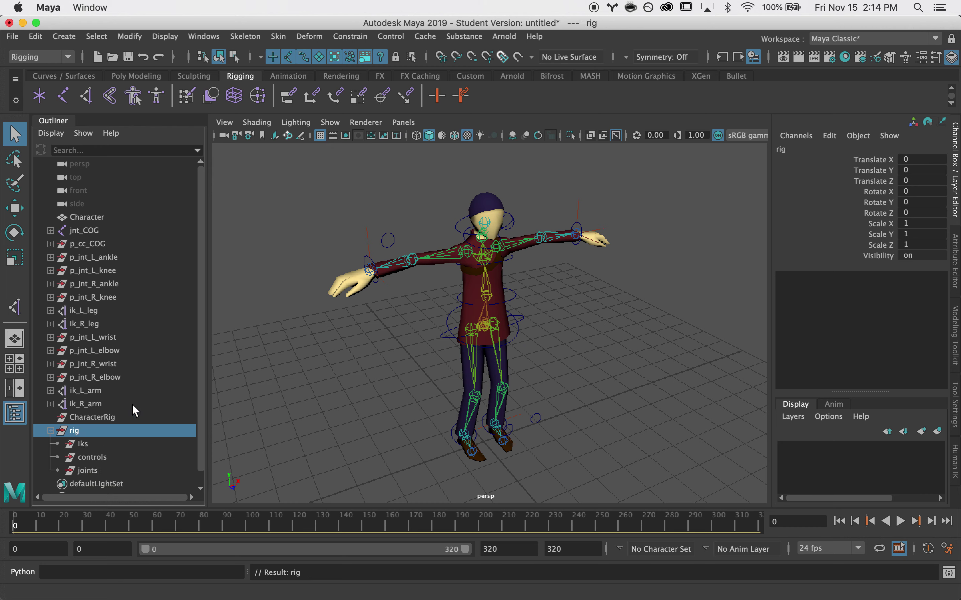
{"action": "left_click", "coordinate": [92, 234]}
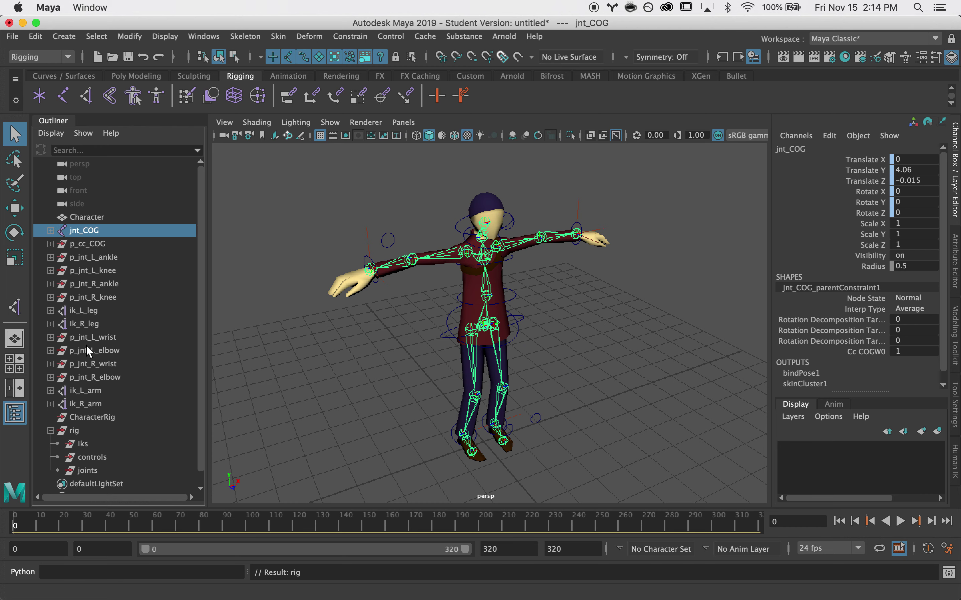
{"action": "left_click", "coordinate": [88, 471], "text": "ctrl"}
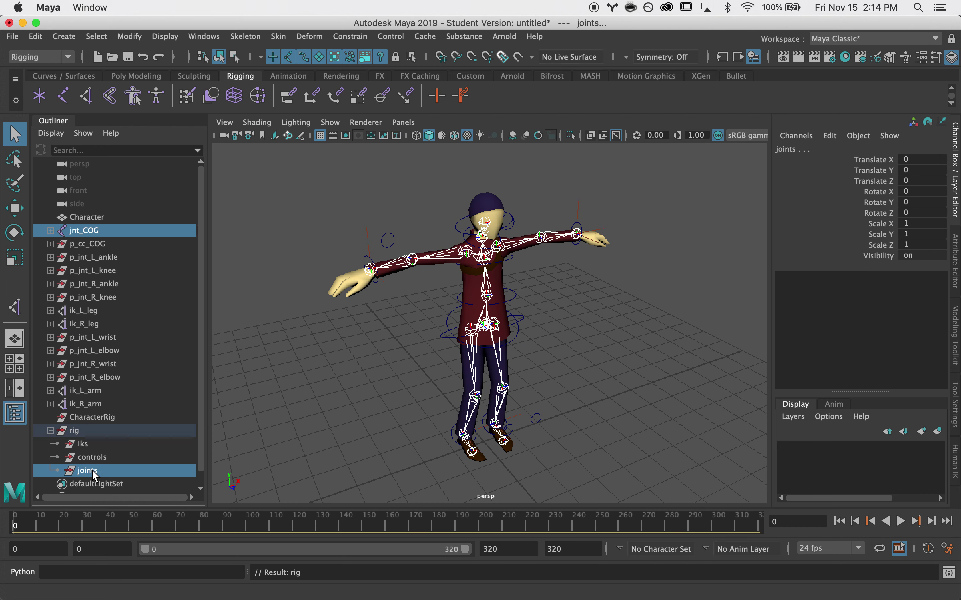
{"action": "key", "text": "p"}
Move p_cc_COG and all the p_jnt ankle, knee, wrist and elbow groups into the controls group.
{"action": "left_click", "coordinate": [96, 228]}
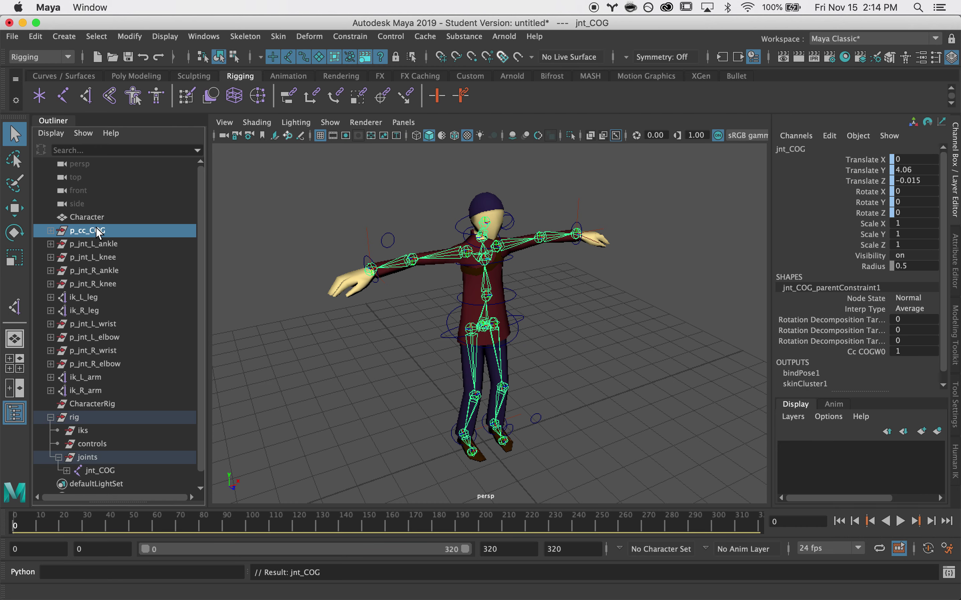
{"action": "left_click", "coordinate": [106, 283], "text": "shift"}
{"action": "left_click", "coordinate": [104, 323], "text": "ctrl"}
{"action": "left_click", "coordinate": [103, 350], "text": "ctrl"}
{"action": "left_click", "coordinate": [102, 338], "text": "ctrl"}
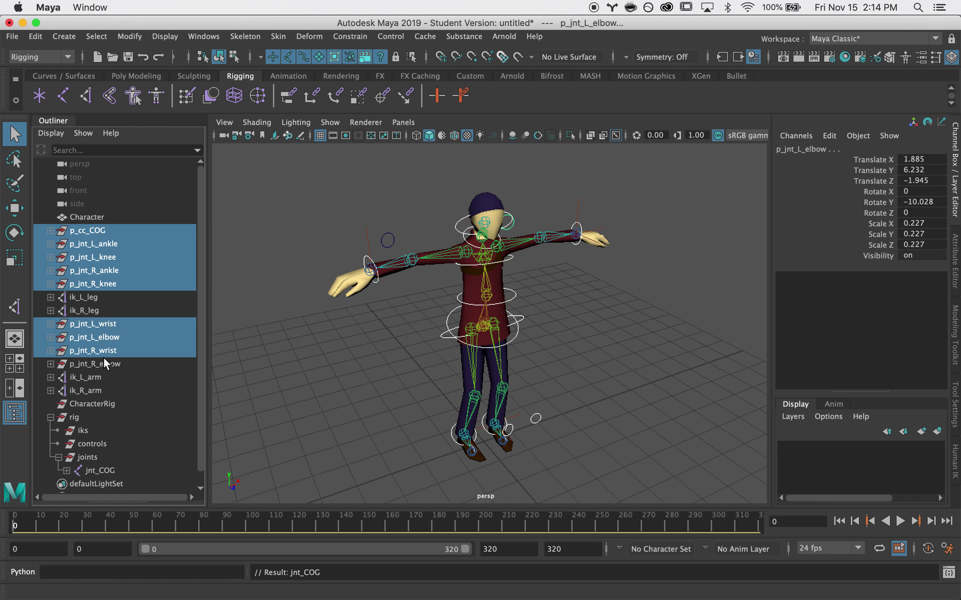
{"action": "left_click", "coordinate": [104, 362], "text": "ctrl"}
{"action": "left_click", "coordinate": [99, 403], "text": "ctrl"}
{"action": "left_click", "coordinate": [100, 402], "text": "ctrl"}
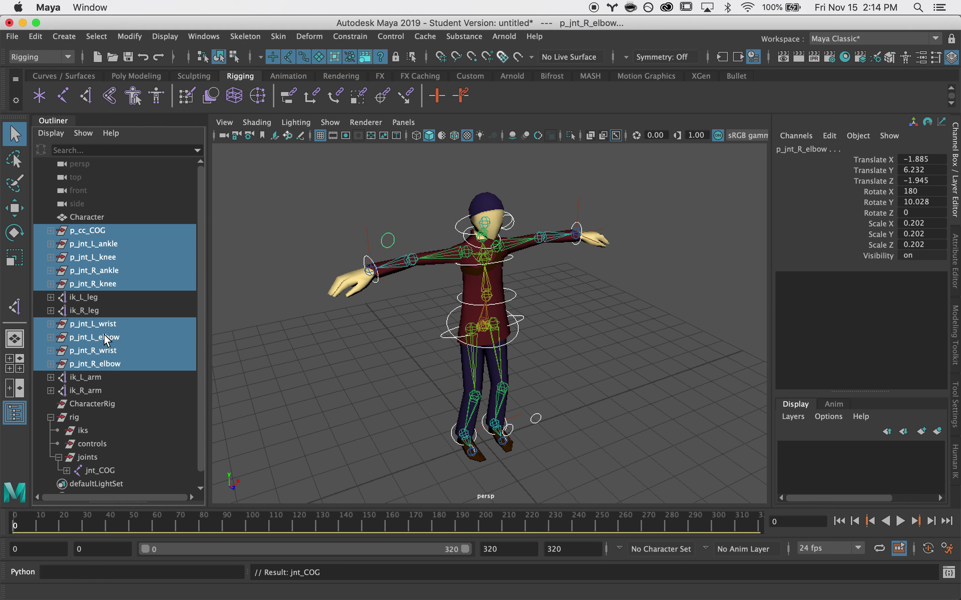
{"action": "middle_click_drag", "start_coordinate": [93, 445], "coordinate": [89, 444]}
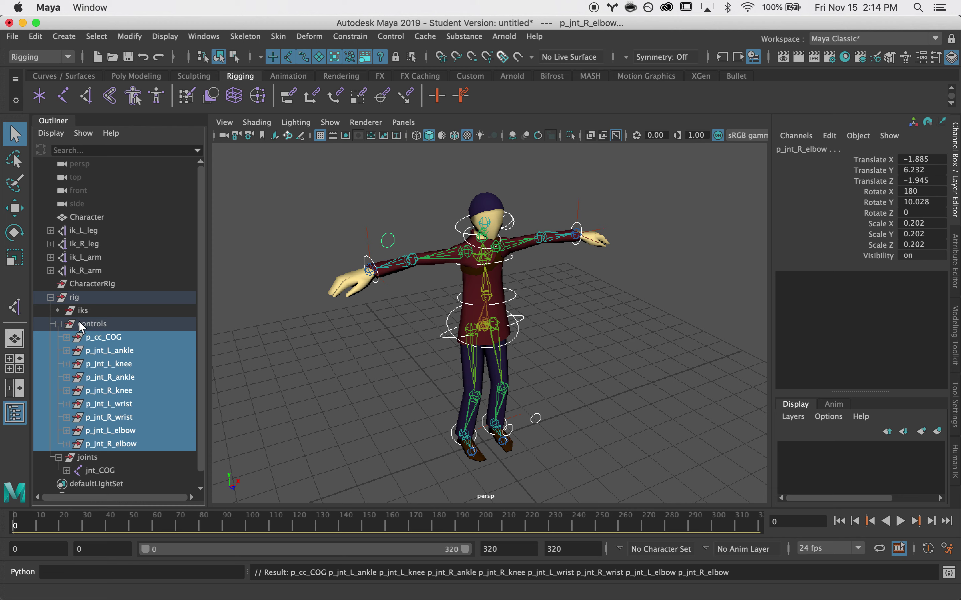
Parent the four IK handles, ik_L_leg, ik_R_leg, ik_L_arm and ik_R_arm, under the iks group.
{"action": "left_click", "coordinate": [75, 272]}
{"action": "left_click", "coordinate": [82, 232], "text": "shift"}
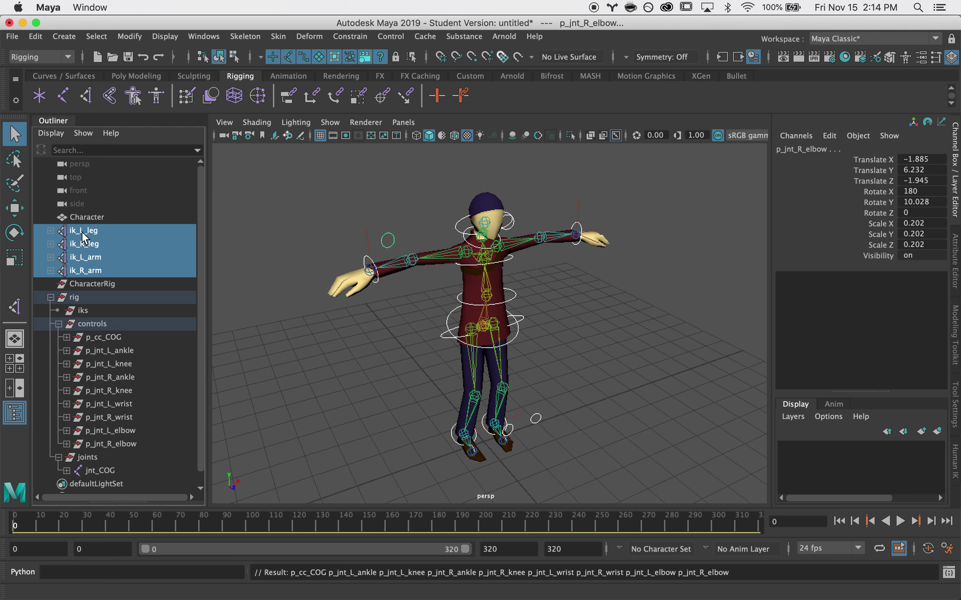
{"action": "left_click", "coordinate": [88, 310], "text": "ctrl"}
{"action": "key", "text": "p"}
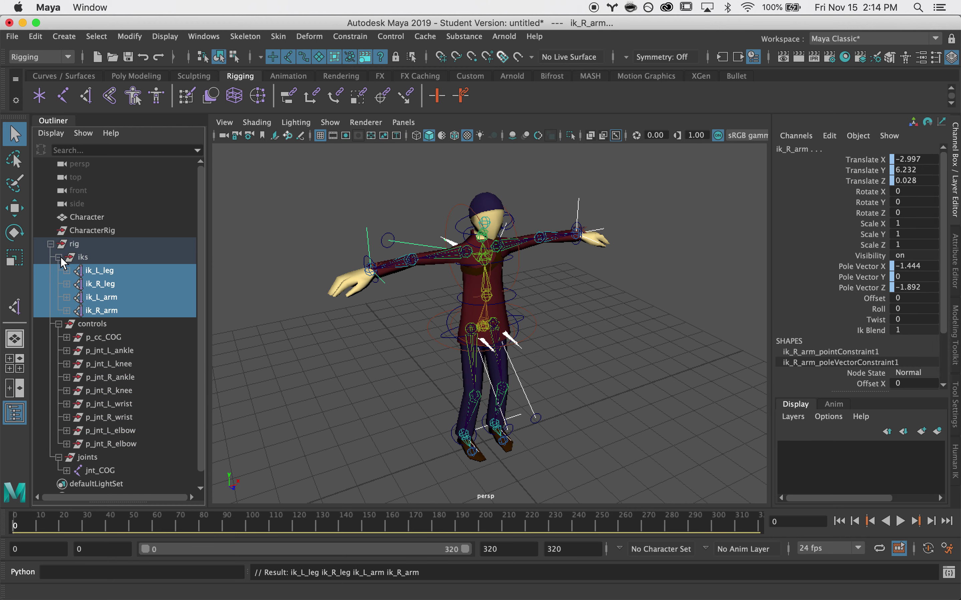
Collapse the three subgroups of rig and hide the iks and joints groups by setting their Visibility to 0.
{"action": "left_click", "coordinate": [60, 257]}
{"action": "left_click", "coordinate": [59, 271]}
{"action": "left_click", "coordinate": [59, 283]}
{"action": "left_click", "coordinate": [83, 283]}
{"action": "left_click", "coordinate": [85, 257], "text": "ctrl"}
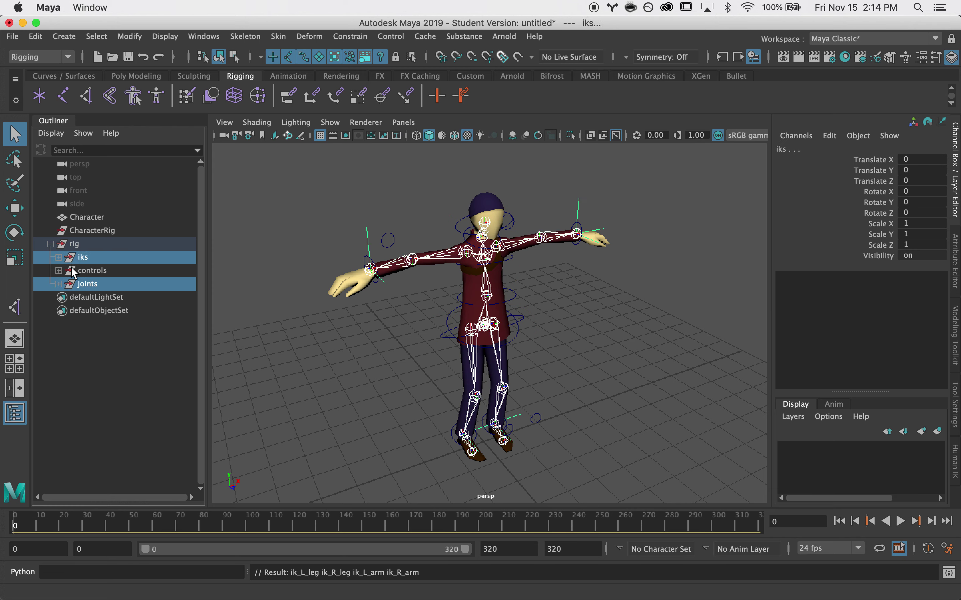
{"action": "left_click", "coordinate": [912, 256]}
{"action": "type", "text": "0"}
{"action": "key", "text": "Return"}
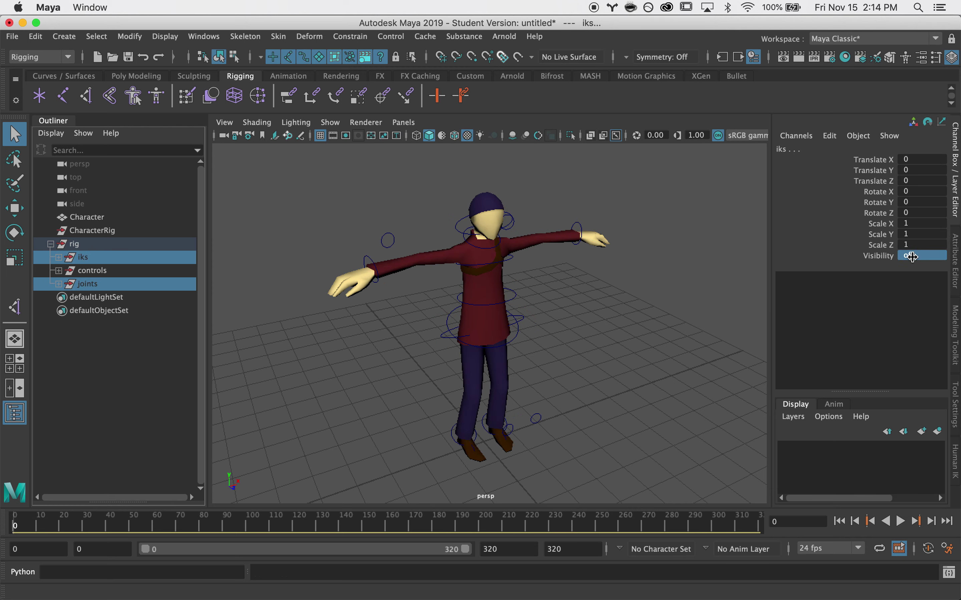
{"action": "left_click", "coordinate": [293, 236]}
Highlight the controls group and examine its control curves around the character from both sides.
{"action": "left_click_drag", "start_coordinate": [567, 306], "coordinate": [540, 292], "text": "alt"}
{"action": "left_click", "coordinate": [92, 271]}
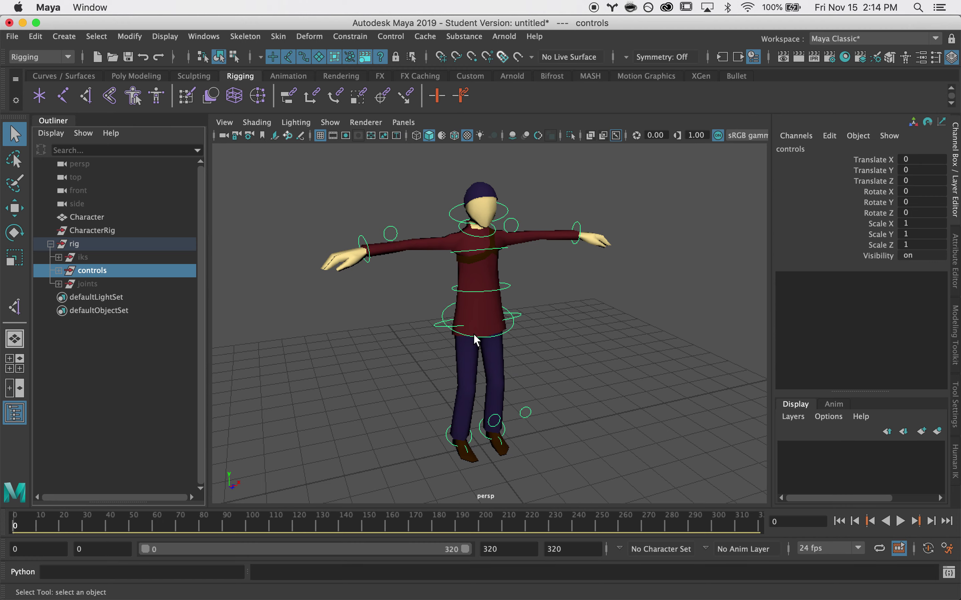
{"action": "left_click_drag", "start_coordinate": [374, 328], "coordinate": [429, 341], "text": "alt"}
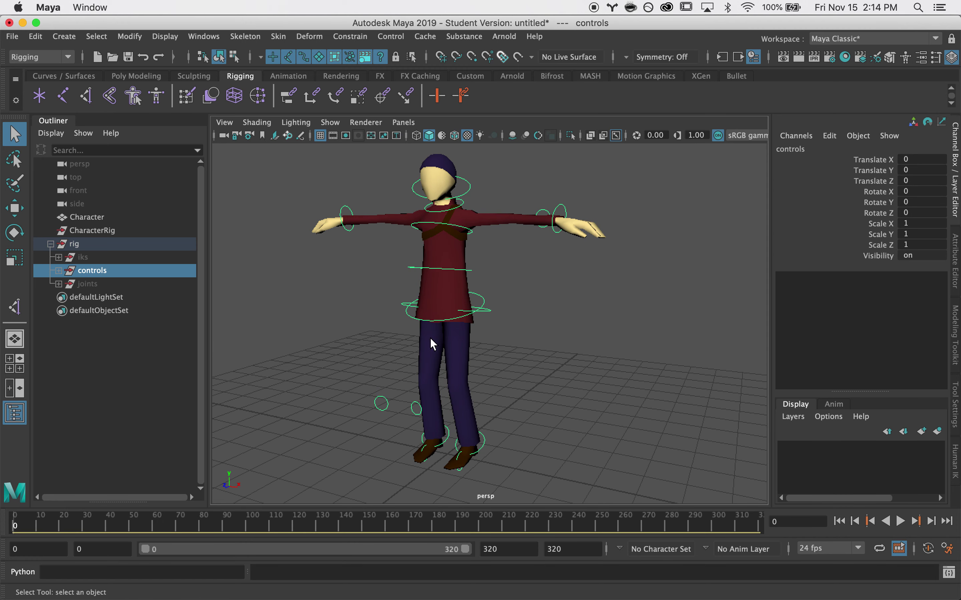
{"action": "left_click", "coordinate": [610, 331]}
{"action": "left_click_drag", "start_coordinate": [610, 330], "coordinate": [516, 350], "text": "alt"}
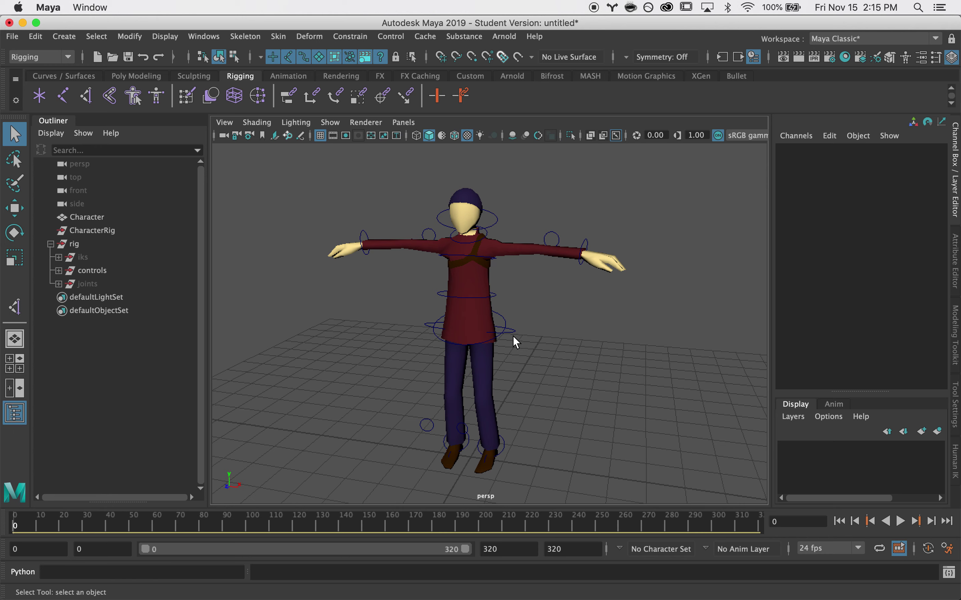
{"action": "left_click", "coordinate": [511, 330]}
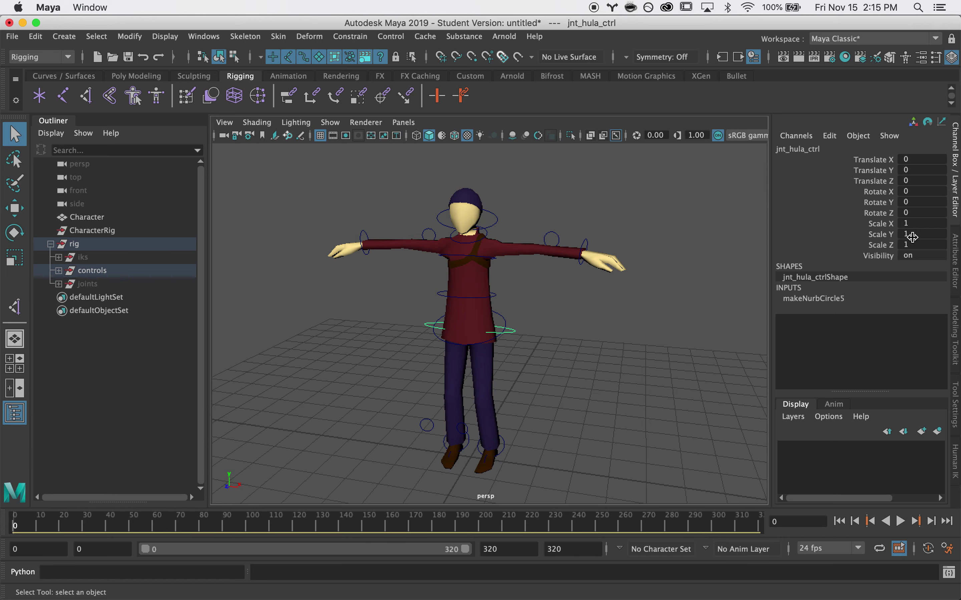
{"action": "left_click", "coordinate": [495, 296]}
{"action": "left_click", "coordinate": [484, 238]}
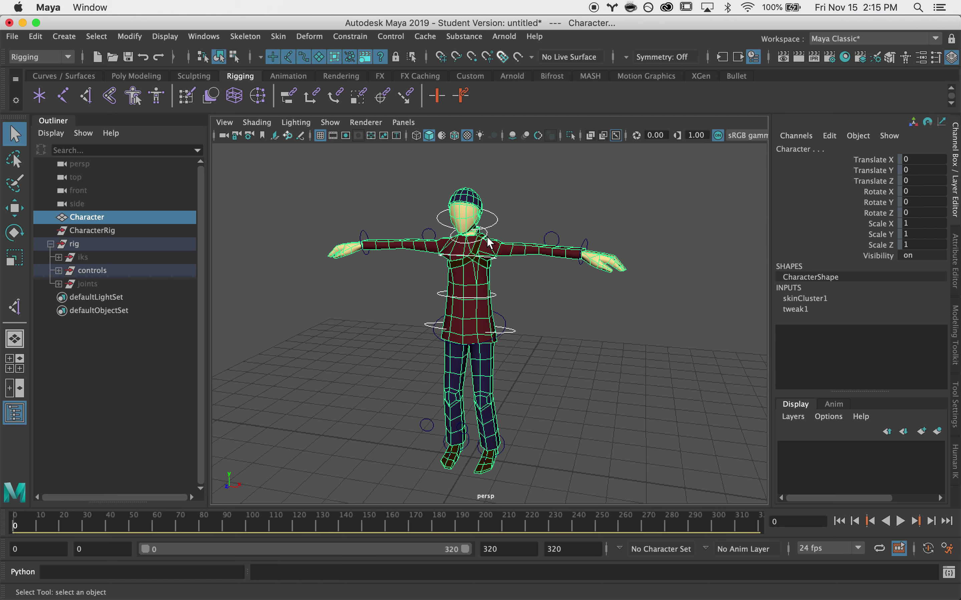
{"action": "left_click", "coordinate": [486, 231]}
{"action": "left_click", "coordinate": [492, 220]}
{"action": "left_click", "coordinate": [494, 218]}
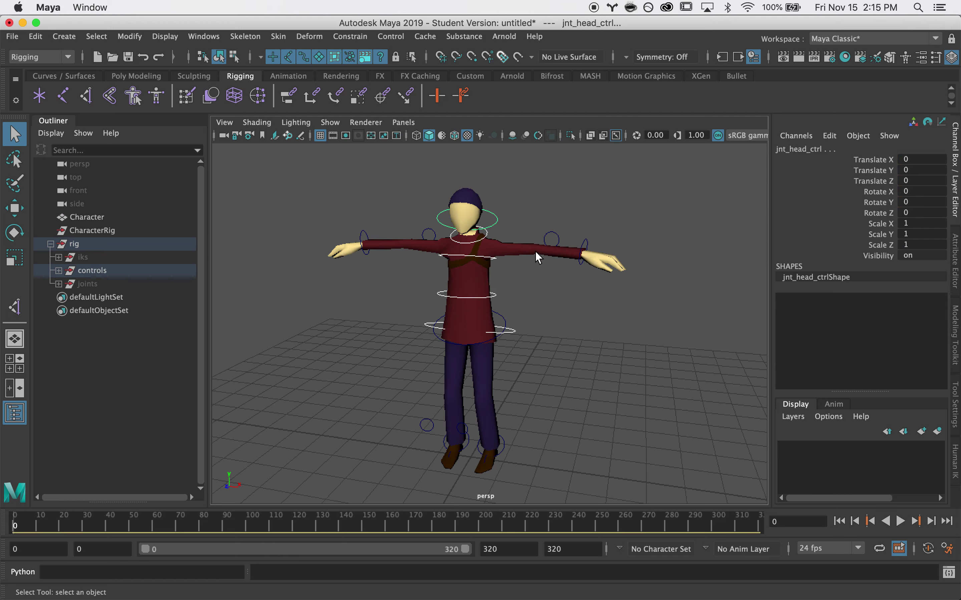
Lock and hide the Translate, Scale and Visibility channels of the head, neck, chest, spine and hula controls.
{"action": "left_click_drag", "start_coordinate": [525, 315], "coordinate": [513, 227], "text": "alt"}
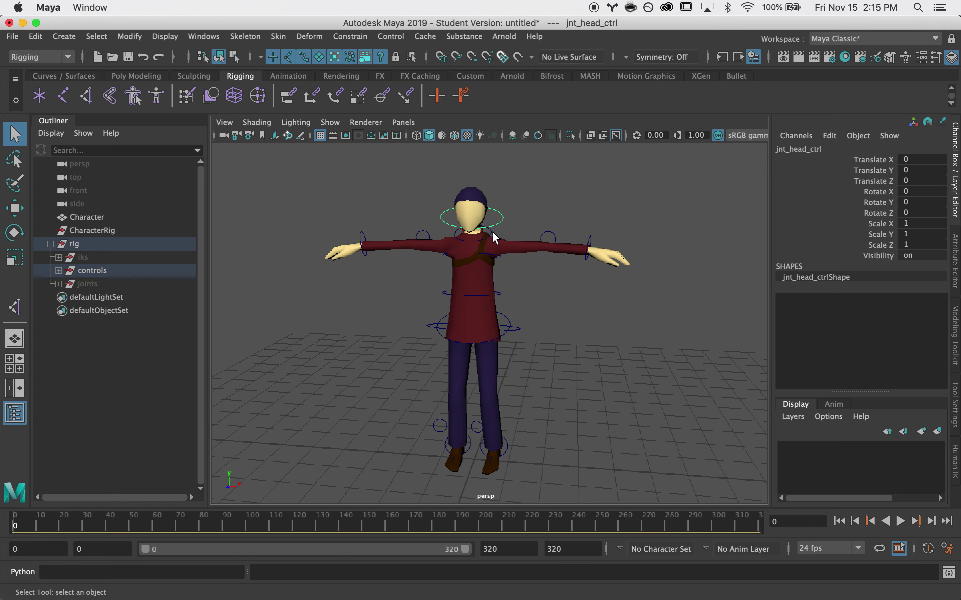
{"action": "left_click", "coordinate": [494, 255], "text": "shift"}
{"action": "left_click", "coordinate": [500, 294], "text": "shift"}
{"action": "left_click", "coordinate": [513, 328], "text": "shift"}
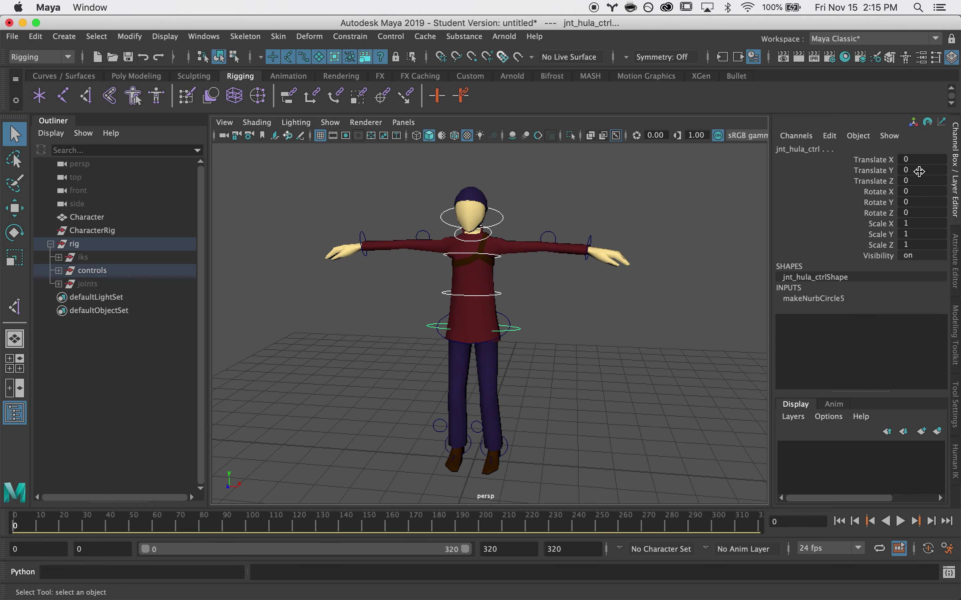
{"action": "left_click_drag", "start_coordinate": [888, 160], "coordinate": [889, 182]}
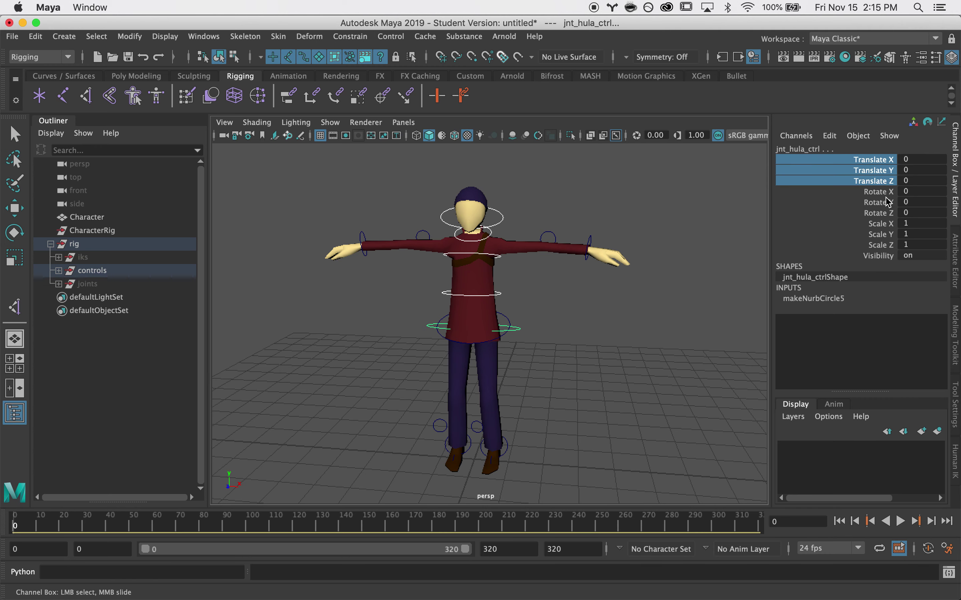
{"action": "left_click", "coordinate": [885, 224], "text": "ctrl"}
{"action": "left_click_drag", "start_coordinate": [885, 236], "coordinate": [885, 246], "text": "ctrl"}
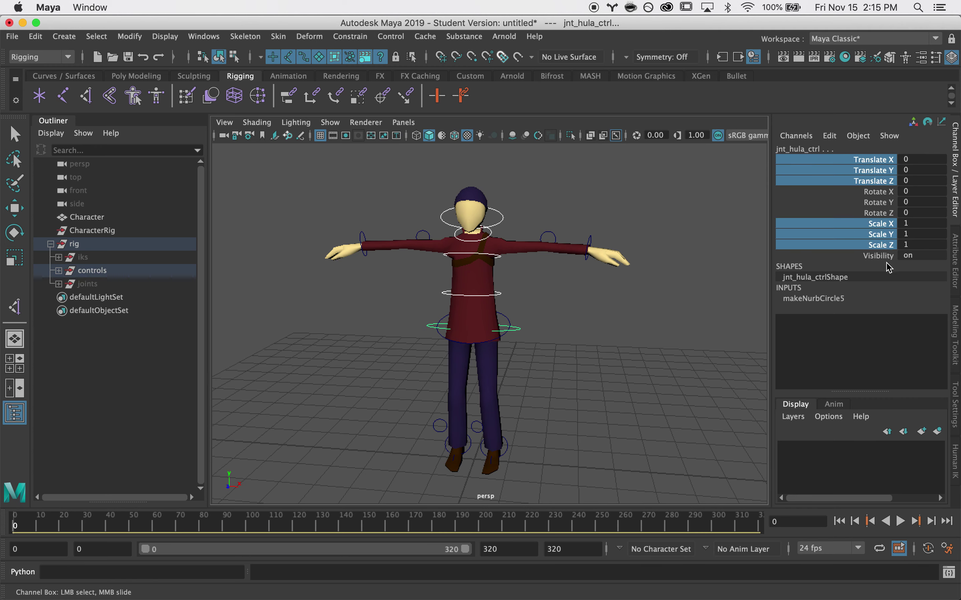
{"action": "left_click", "coordinate": [885, 256], "text": "ctrl"}
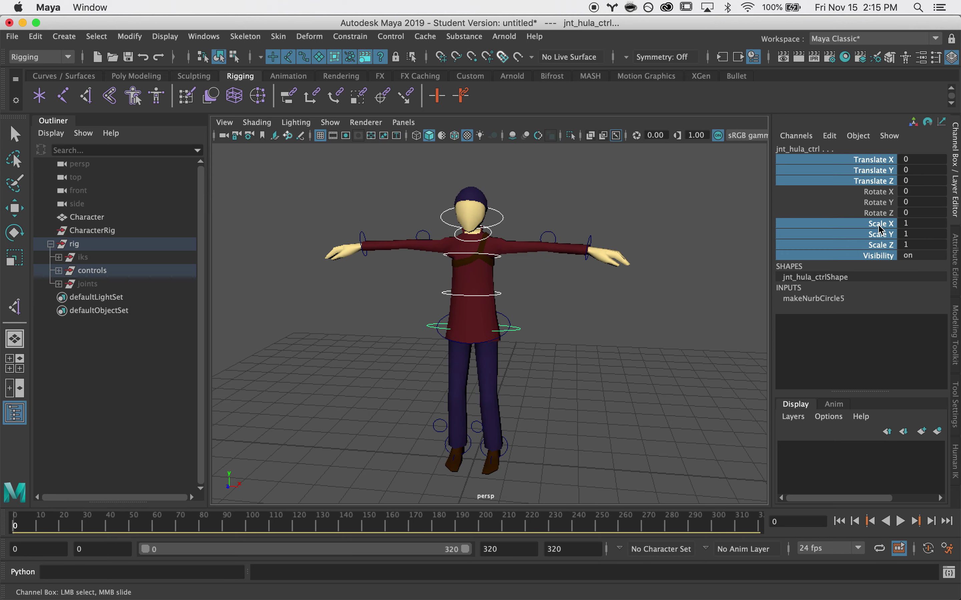
{"action": "right_click", "coordinate": [879, 230]}
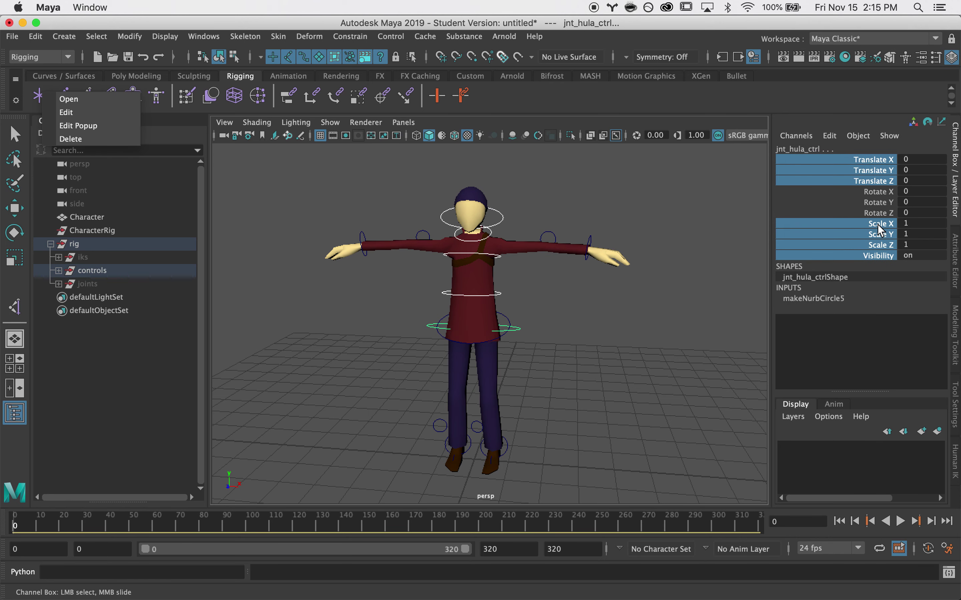
{"action": "right_click", "coordinate": [879, 230]}
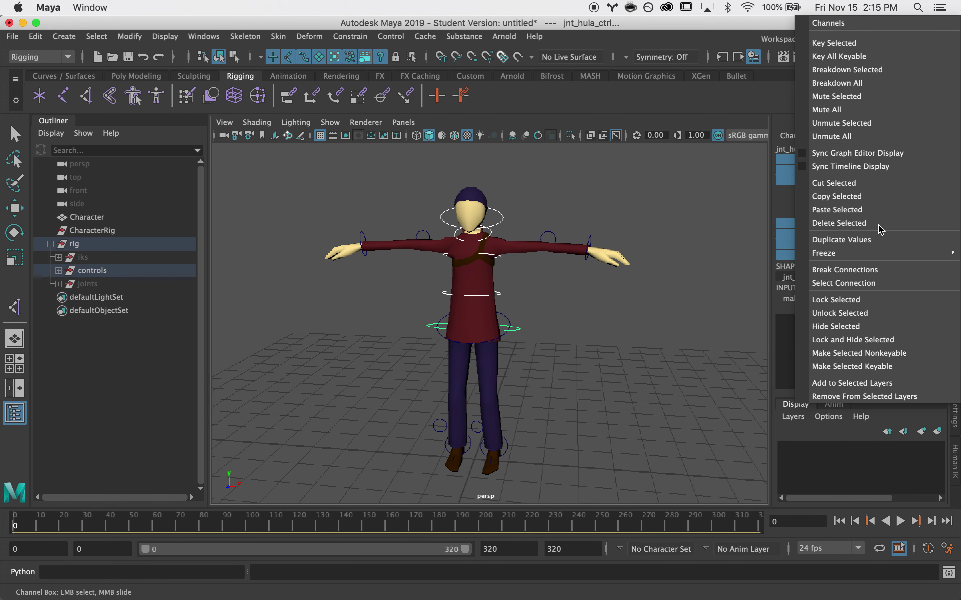
{"action": "left_click", "coordinate": [867, 340]}
{"action": "left_click", "coordinate": [506, 346]}
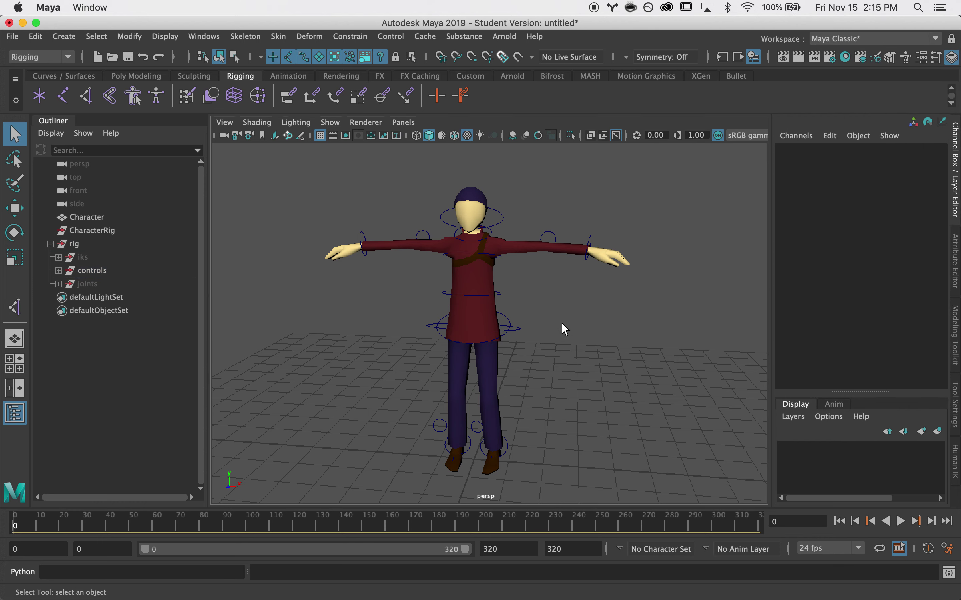
Select the spine control with the Move tool active and check which channels it still offers.
{"action": "left_click", "coordinate": [492, 296]}
{"action": "key", "text": "w"}
{"action": "key", "text": "q"}
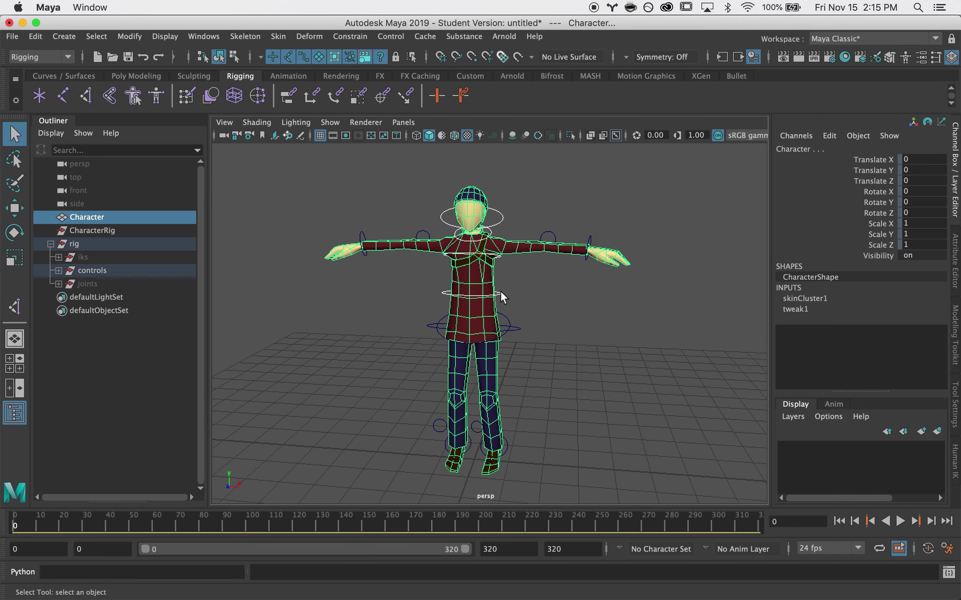
{"action": "left_click", "coordinate": [500, 292]}
{"action": "key", "text": "w"}
{"action": "mouse_move", "coordinate": [564, 288]}
{"action": "left_mouse_down", "text": "alt"}
{"action": "mouse_move", "coordinate": [543, 294]}
{"action": "mouse_move", "coordinate": [574, 296]}
{"action": "left_mouse_up", "text": "alt"}
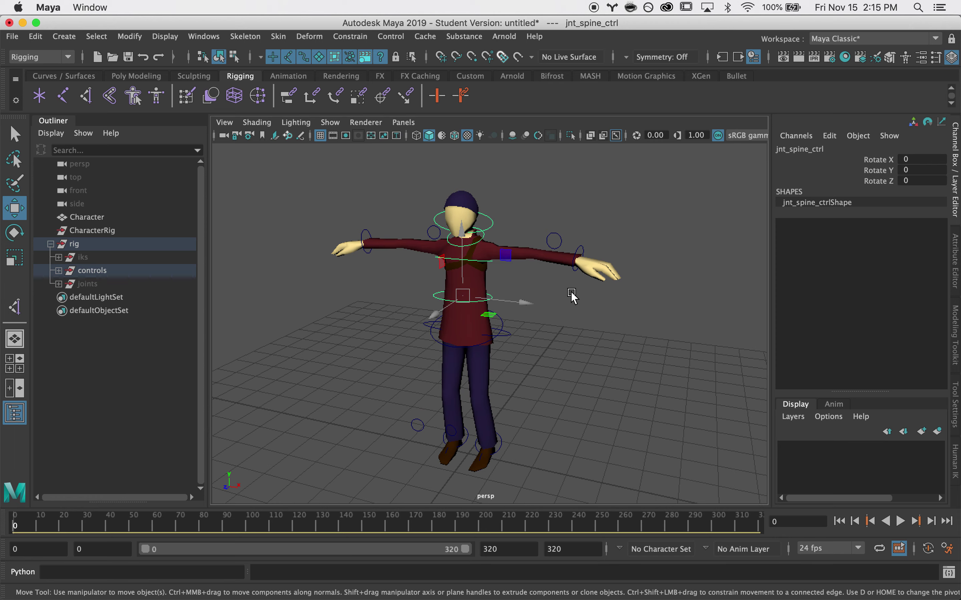
Lock and hide the Scale and Visibility channels of the cc_COG control at the hips.
{"action": "left_click", "coordinate": [347, 352]}
{"action": "right_click_drag", "start_coordinate": [347, 352], "coordinate": [559, 305], "text": "alt"}
{"action": "left_click", "coordinate": [504, 319]}
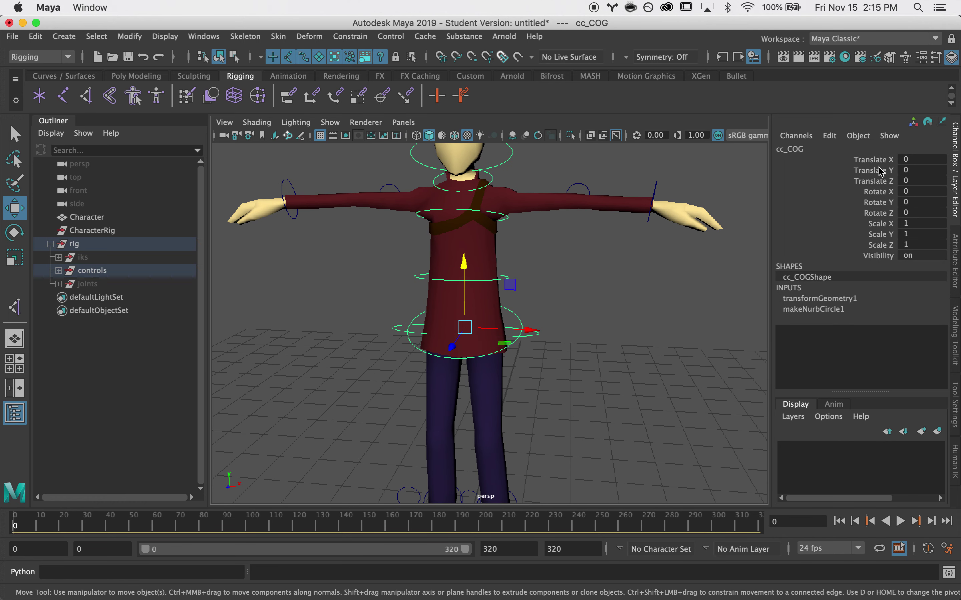
{"action": "left_click_drag", "start_coordinate": [889, 223], "coordinate": [890, 256]}
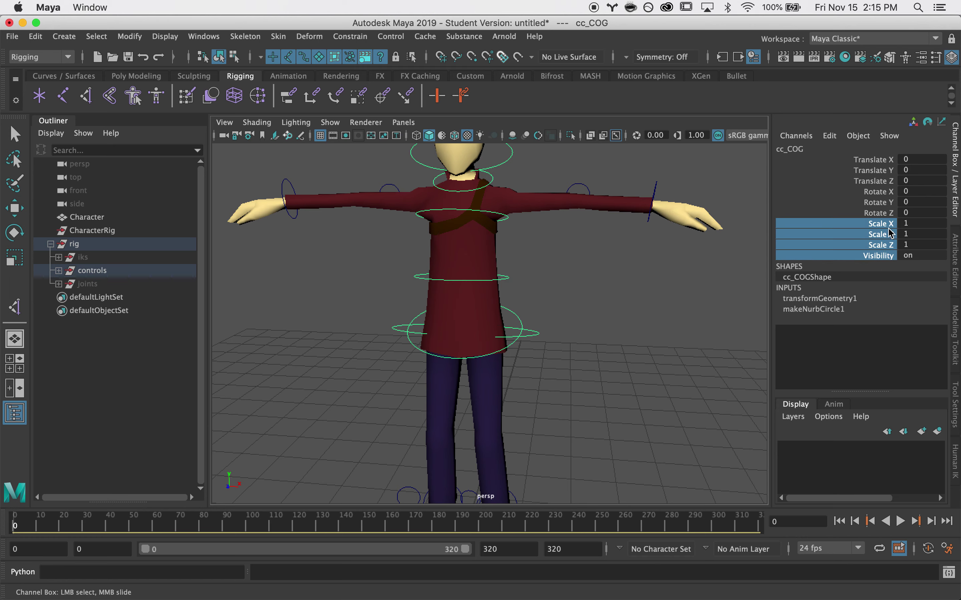
{"action": "right_click", "coordinate": [887, 224]}
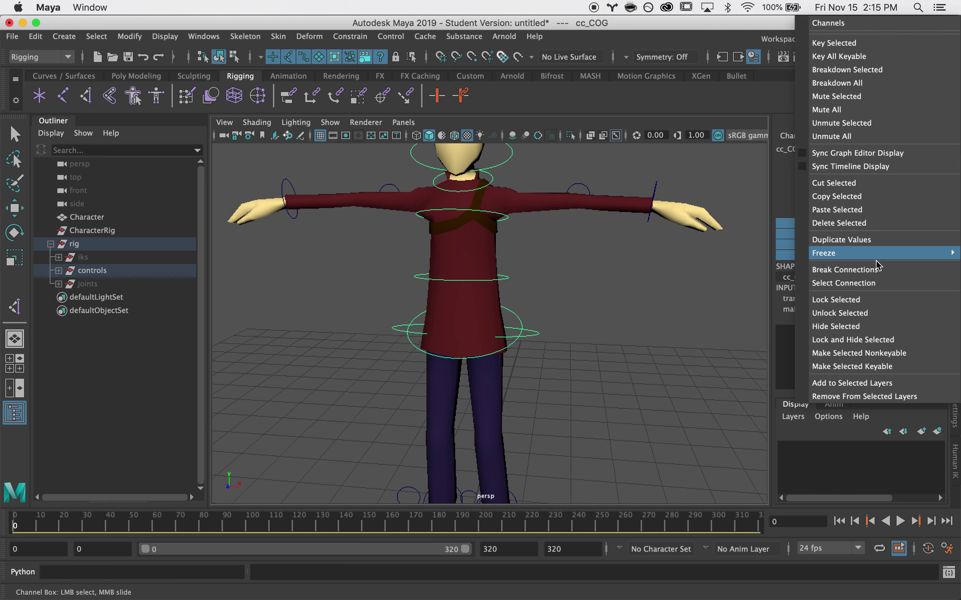
{"action": "left_click", "coordinate": [865, 340]}
Lock and hide the Scale and Visibility channels of the left and right wrist controls.
{"action": "left_click", "coordinate": [671, 228]}
{"action": "left_click", "coordinate": [654, 219]}
{"action": "left_click_drag", "start_coordinate": [633, 259], "coordinate": [635, 286], "text": "alt"}
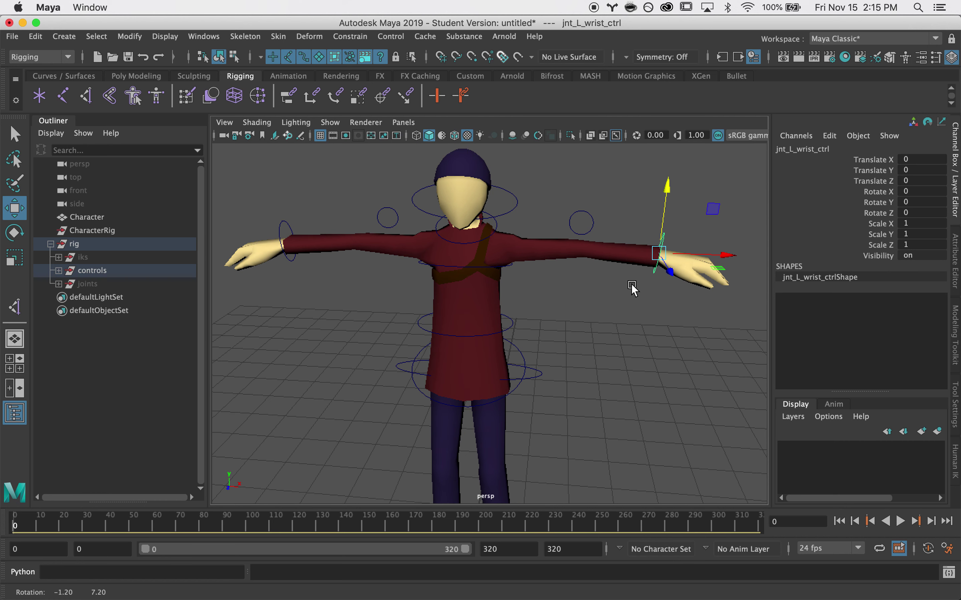
{"action": "left_click", "coordinate": [281, 233], "text": "shift"}
{"action": "key", "text": "q"}
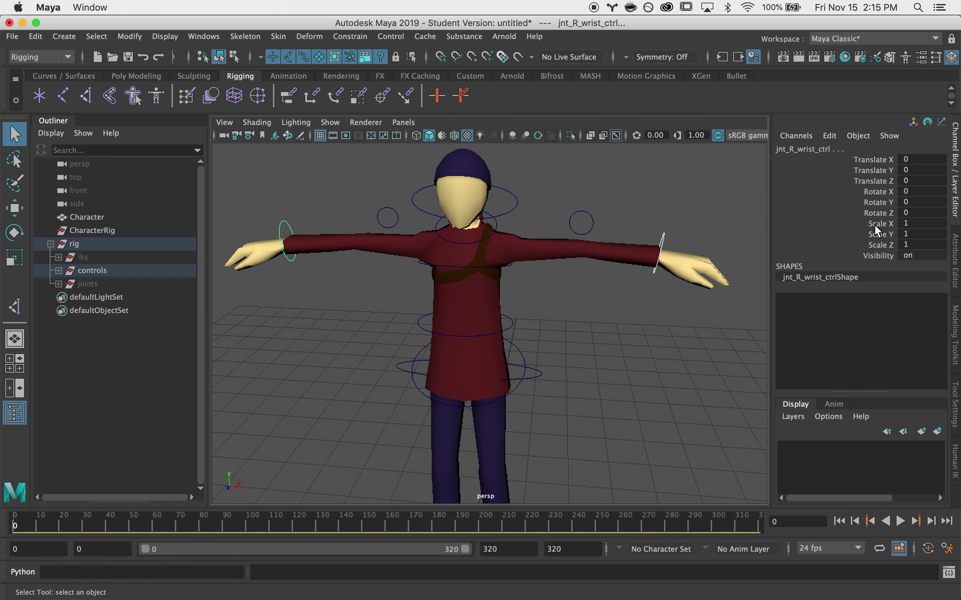
{"action": "left_click_drag", "start_coordinate": [874, 226], "coordinate": [877, 255]}
{"action": "right_click", "coordinate": [876, 254]}
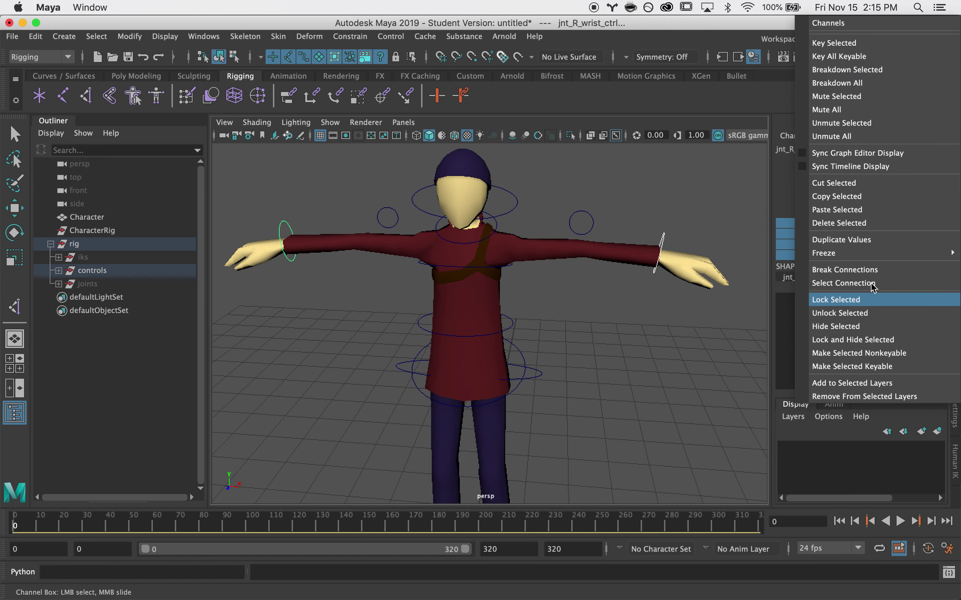
{"action": "left_click", "coordinate": [870, 340]}
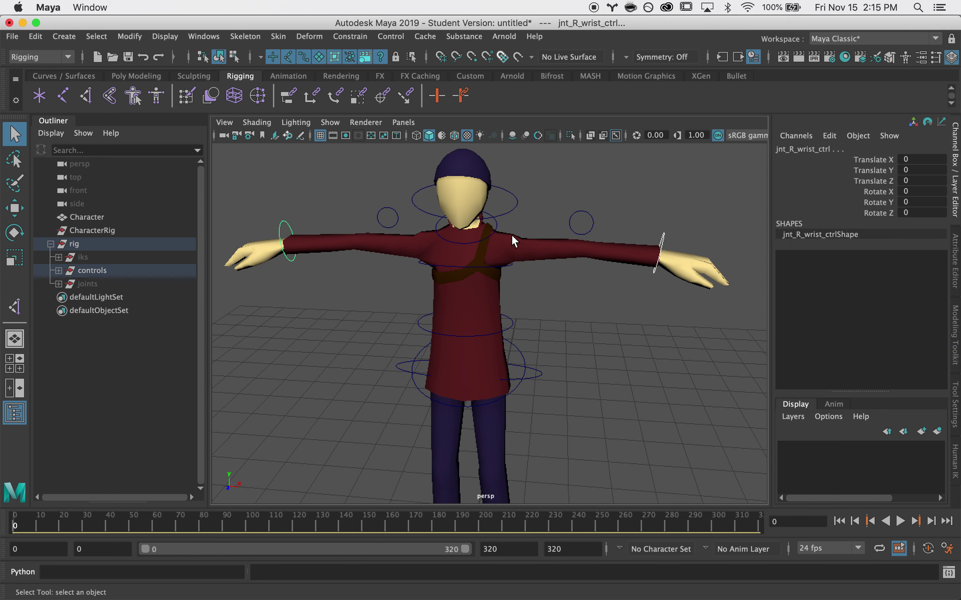
Lock and hide the Rotate, Scale and Visibility channels of the left and right elbow controls.
{"action": "left_click", "coordinate": [585, 223]}
{"action": "left_click", "coordinate": [397, 218], "text": "shift"}
{"action": "left_click_drag", "start_coordinate": [881, 193], "coordinate": [879, 264]}
{"action": "right_click", "coordinate": [880, 217]}
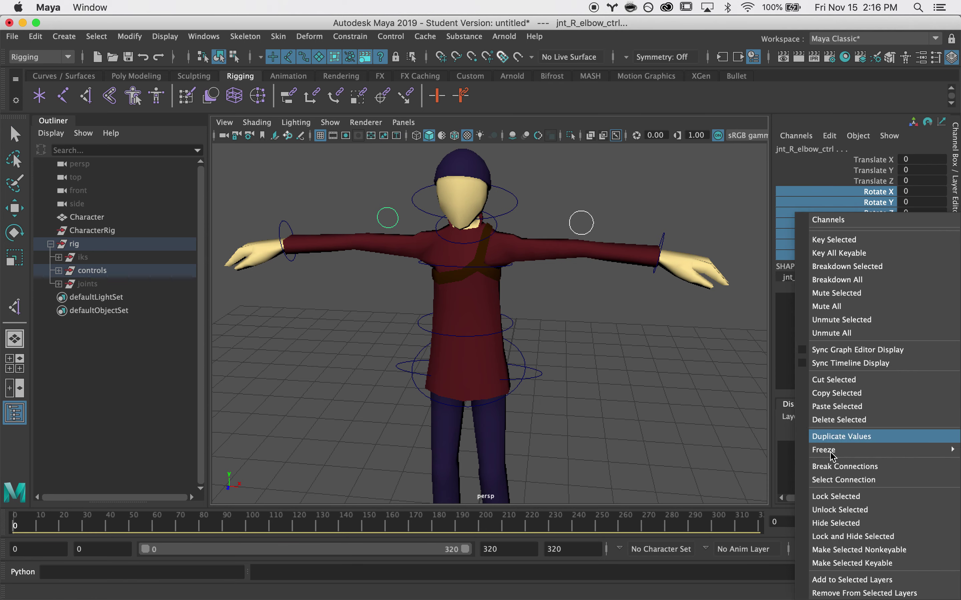
{"action": "left_click", "coordinate": [837, 536]}
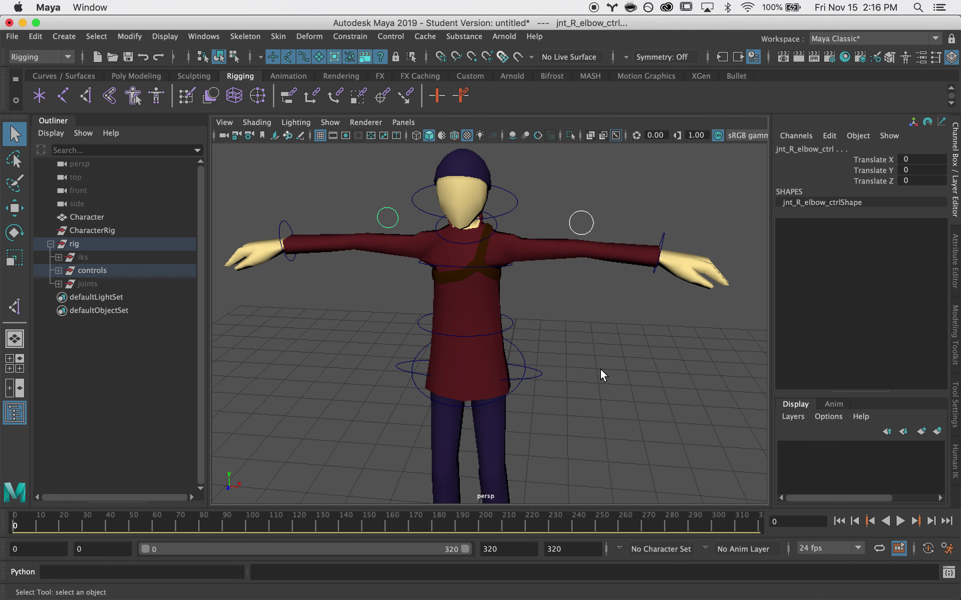
{"action": "left_click", "coordinate": [602, 375]}
Lock and hide the Rotate, Scale and Visibility channels of both knee controls in front of the legs.
{"action": "scroll", "coordinate": [609, 317], "scroll_direction": "up", "scroll_amount": 5}
{"action": "left_click_drag", "start_coordinate": [583, 318], "coordinate": [384, 292], "text": "alt"}
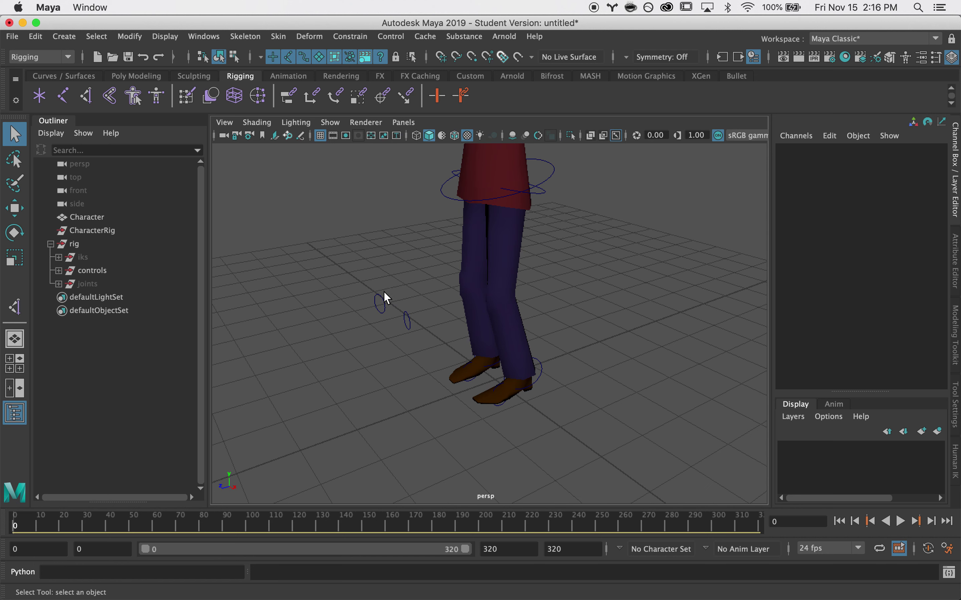
{"action": "left_click", "coordinate": [383, 297]}
{"action": "left_click_drag", "start_coordinate": [879, 192], "coordinate": [890, 259]}
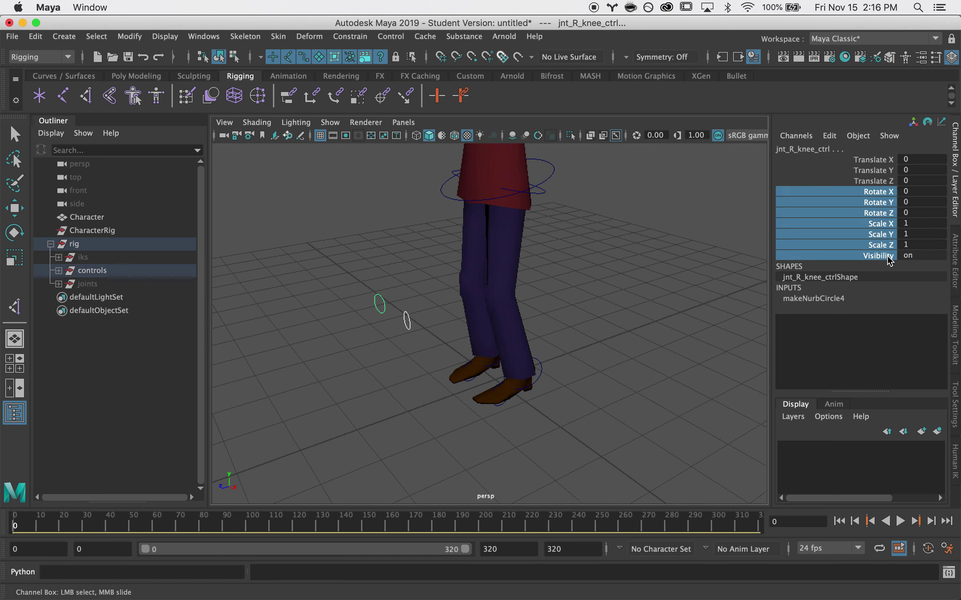
{"action": "right_click", "coordinate": [890, 259]}
{"action": "left_click", "coordinate": [857, 339]}
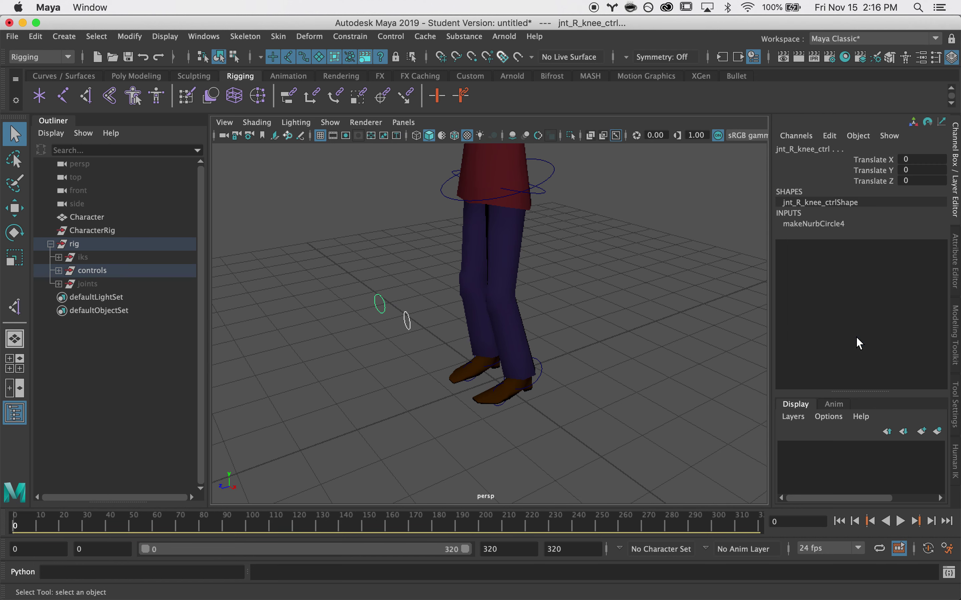
Lock and hide the Scale and Visibility channels of the left and right ankle controls.
{"action": "left_click", "coordinate": [537, 361]}
{"action": "left_click", "coordinate": [547, 373]}
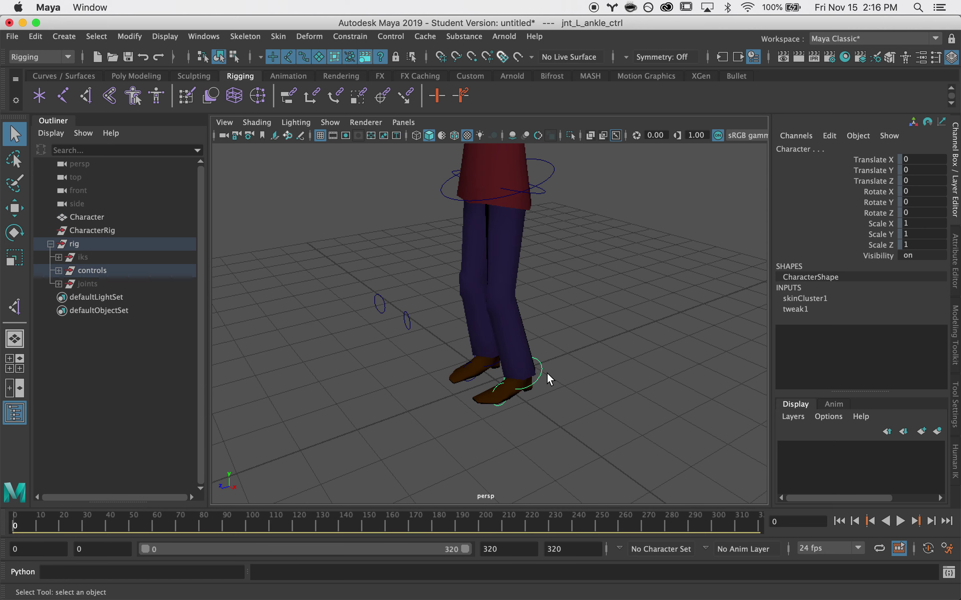
{"action": "left_click_drag", "start_coordinate": [546, 373], "coordinate": [516, 374], "text": "alt"}
{"action": "left_click", "coordinate": [501, 373]}
{"action": "left_click", "coordinate": [492, 360], "text": "shift"}
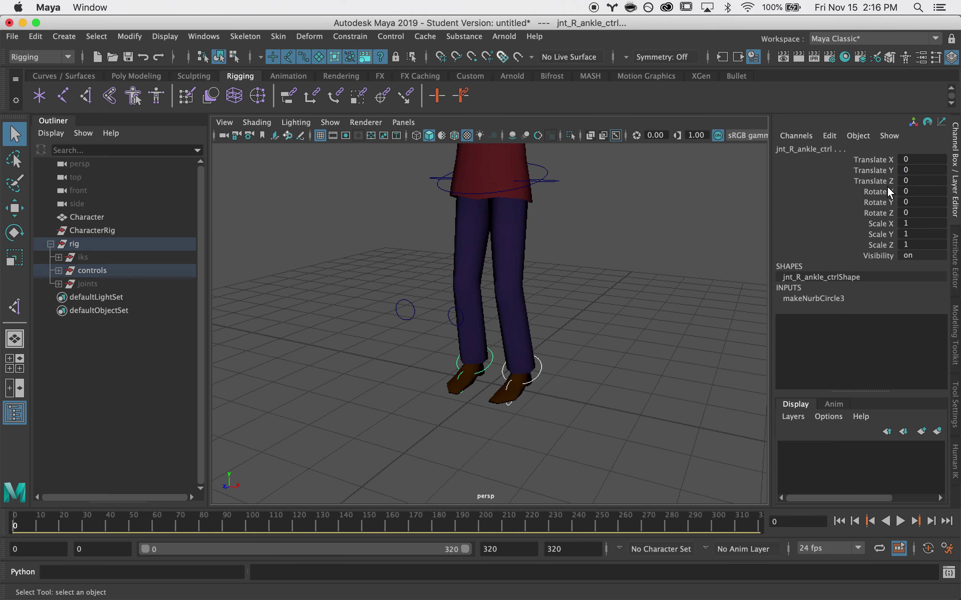
{"action": "left_click", "coordinate": [886, 223]}
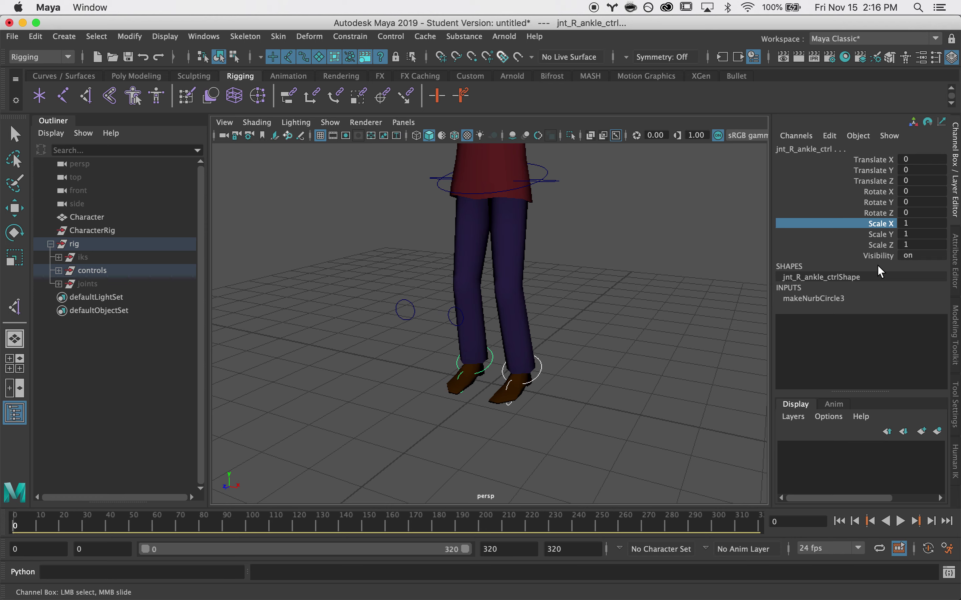
{"action": "left_click", "coordinate": [878, 256], "text": "shift"}
{"action": "right_click", "coordinate": [882, 235]}
{"action": "left_click", "coordinate": [879, 340]}
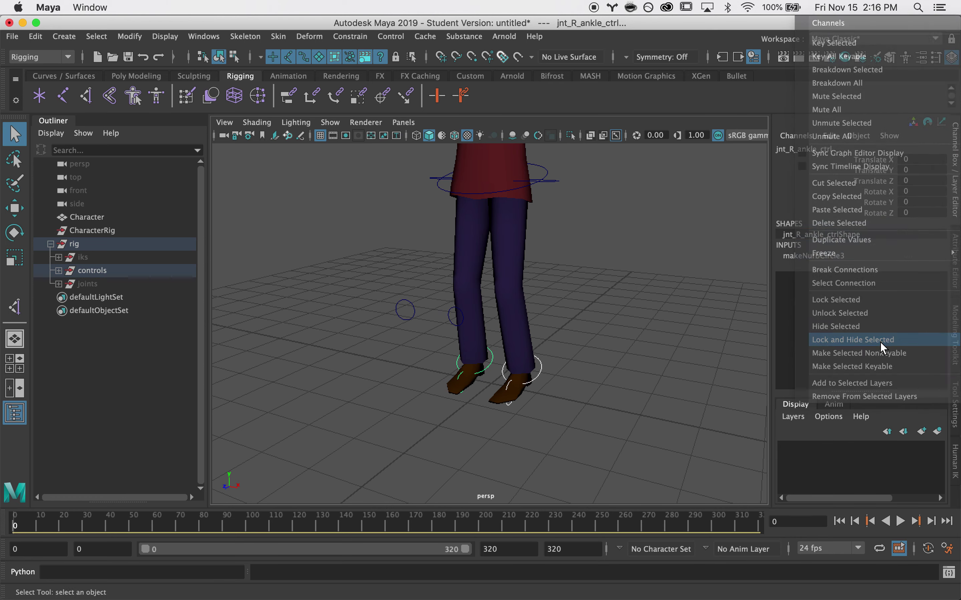
Lock and hide the Translate, Scale and Visibility channels of the left and right foot controls.
{"action": "left_click", "coordinate": [500, 402]}
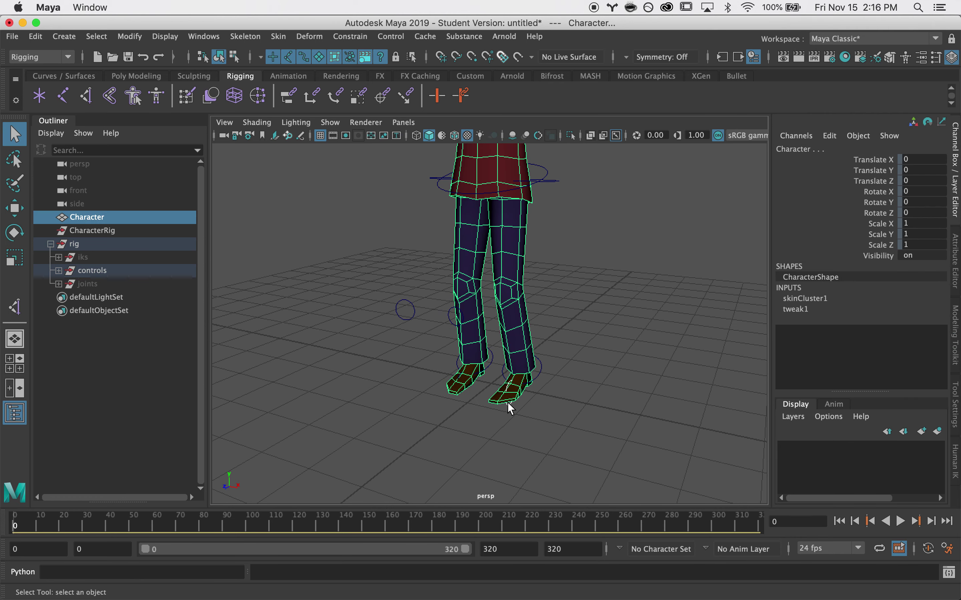
{"action": "left_click", "coordinate": [509, 404]}
{"action": "left_click", "coordinate": [460, 390]}
{"action": "left_click", "coordinate": [469, 392]}
{"action": "right_click_drag", "start_coordinate": [469, 392], "coordinate": [537, 405], "text": "alt"}
{"action": "left_click_drag", "start_coordinate": [537, 404], "coordinate": [436, 432], "text": "alt"}
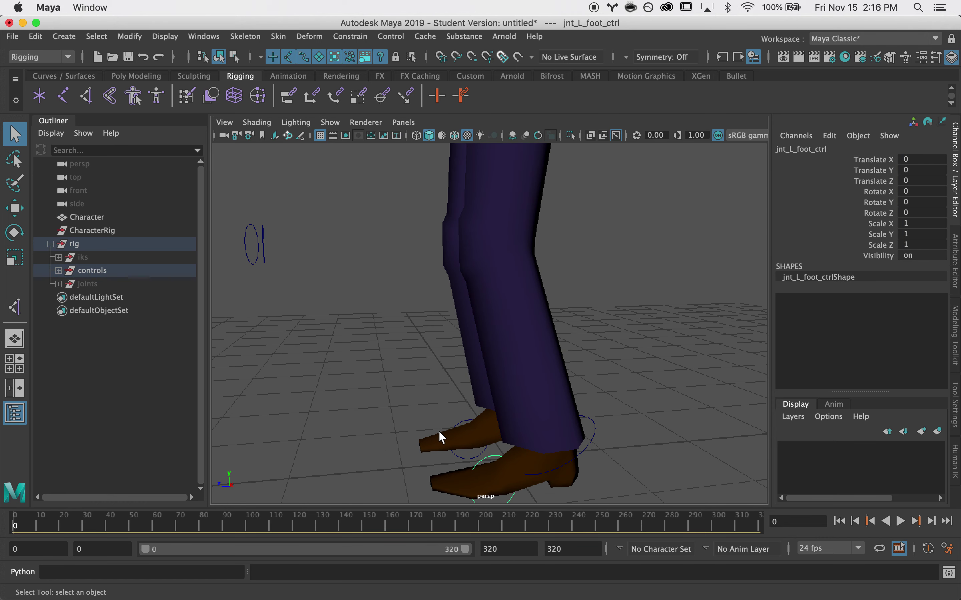
{"action": "left_click", "coordinate": [465, 454], "text": "shift"}
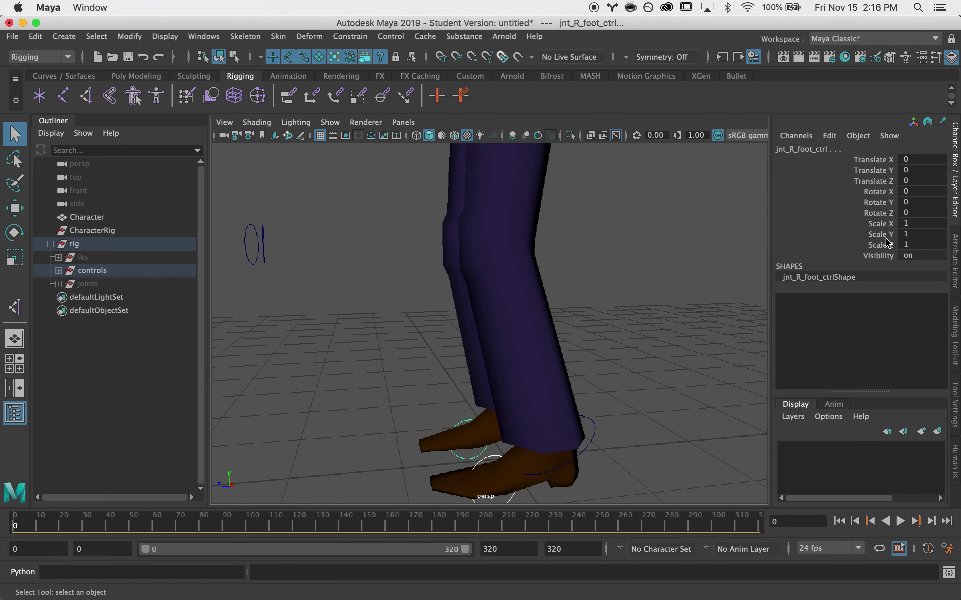
{"action": "left_click_drag", "start_coordinate": [884, 227], "coordinate": [892, 260]}
{"action": "left_click", "coordinate": [880, 181], "text": "ctrl"}
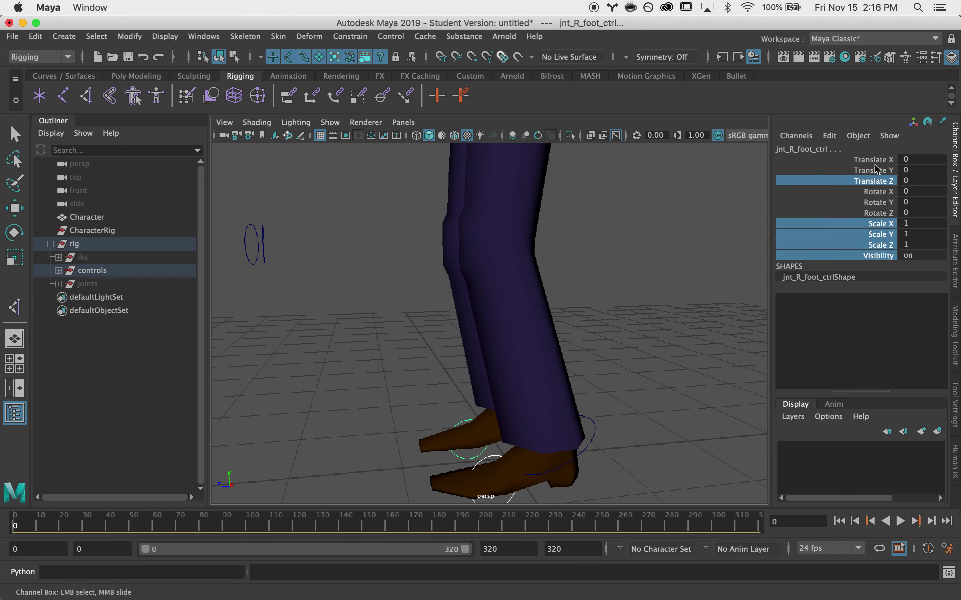
{"action": "left_click_drag", "start_coordinate": [877, 171], "coordinate": [878, 161], "text": "ctrl"}
{"action": "right_click", "coordinate": [876, 161]}
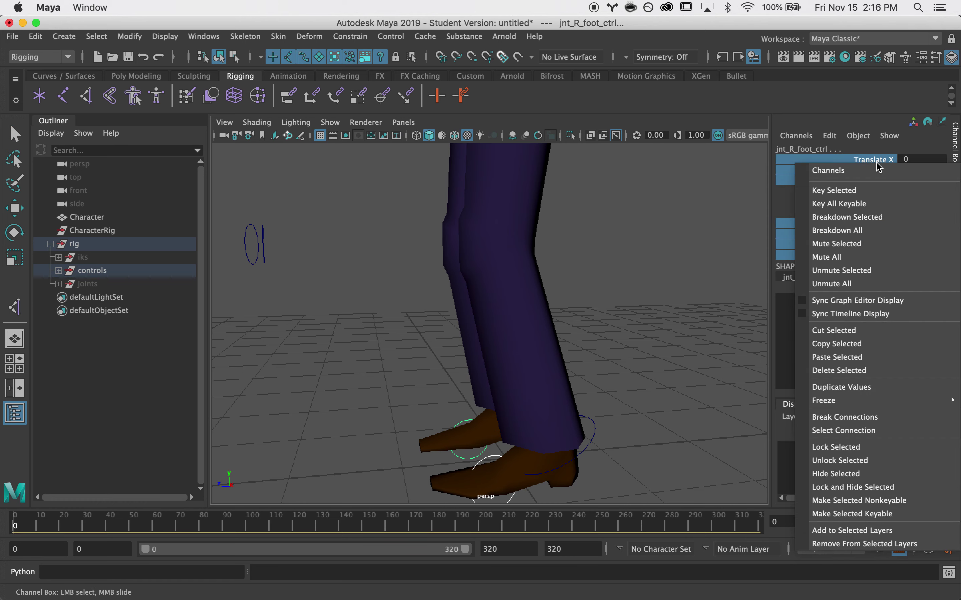
{"action": "left_click", "coordinate": [874, 490]}
{"action": "left_click", "coordinate": [659, 357]}
{"action": "left_click_drag", "start_coordinate": [660, 358], "coordinate": [577, 289], "text": "alt"}
{"action": "middle_click_drag", "start_coordinate": [616, 246], "coordinate": [599, 308], "text": "alt"}
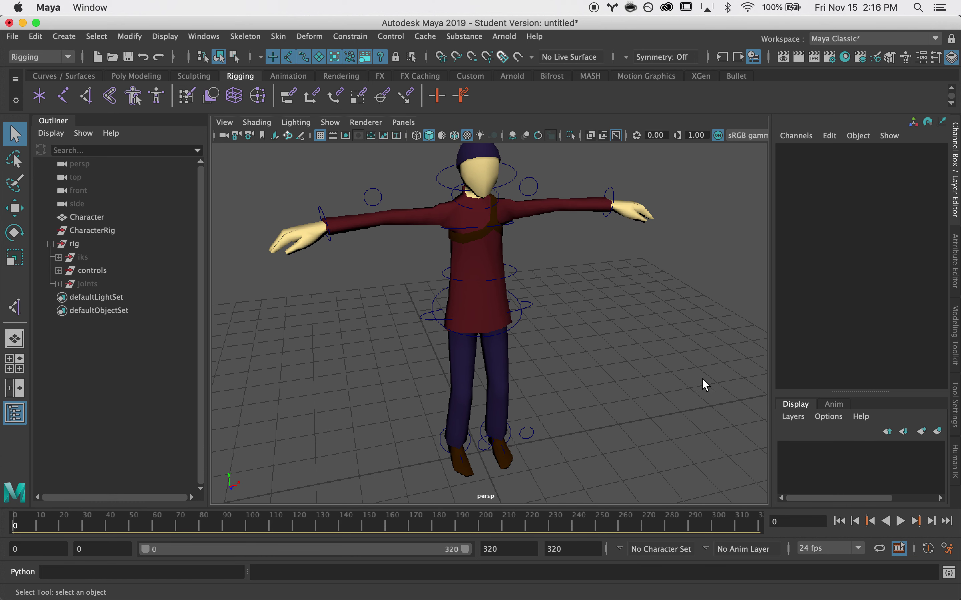
Enable drawing overrides on the left elbow control's shape and set its index color to red.
{"action": "left_click", "coordinate": [957, 272]}
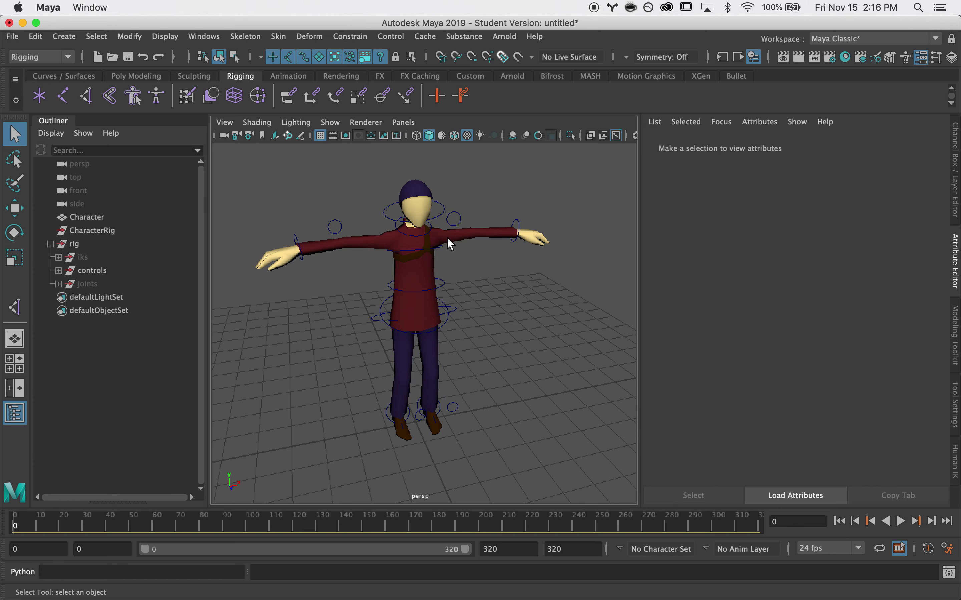
{"action": "left_click_drag", "start_coordinate": [444, 238], "coordinate": [460, 224], "text": "alt"}
{"action": "left_click", "coordinate": [465, 215]}
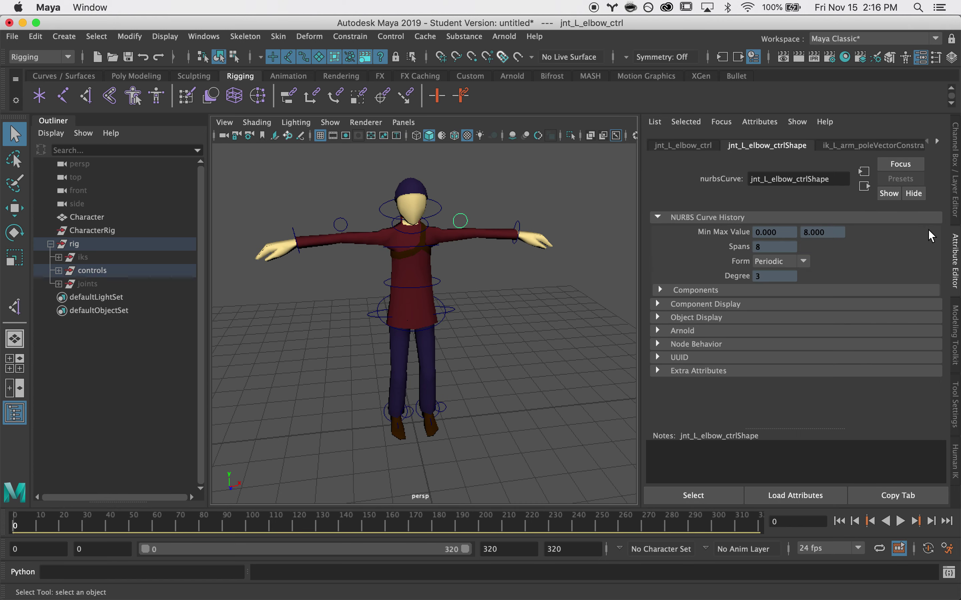
{"action": "left_click", "coordinate": [658, 317]}
{"action": "scroll", "coordinate": [678, 362], "scroll_direction": "down", "scroll_amount": 2}
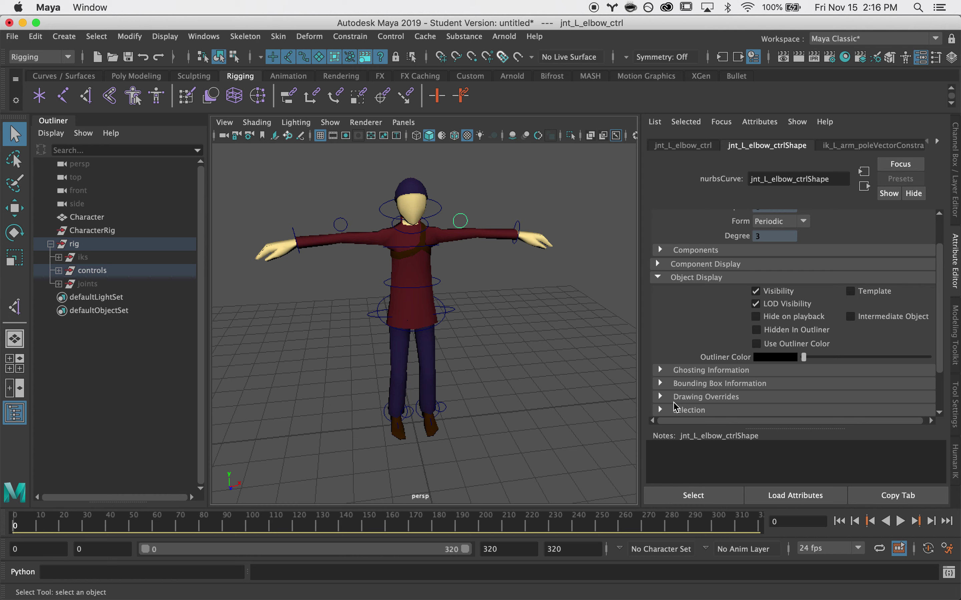
{"action": "left_click", "coordinate": [660, 397]}
{"action": "scroll", "coordinate": [671, 393], "scroll_direction": "down", "scroll_amount": 4}
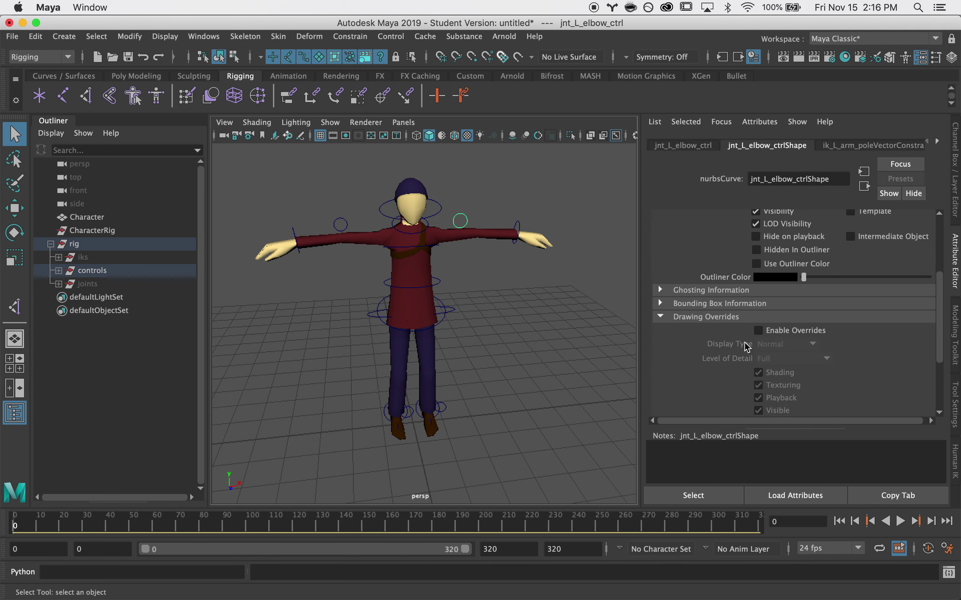
{"action": "scroll", "coordinate": [750, 329], "scroll_direction": "down", "scroll_amount": 4}
{"action": "left_click", "coordinate": [758, 250]}
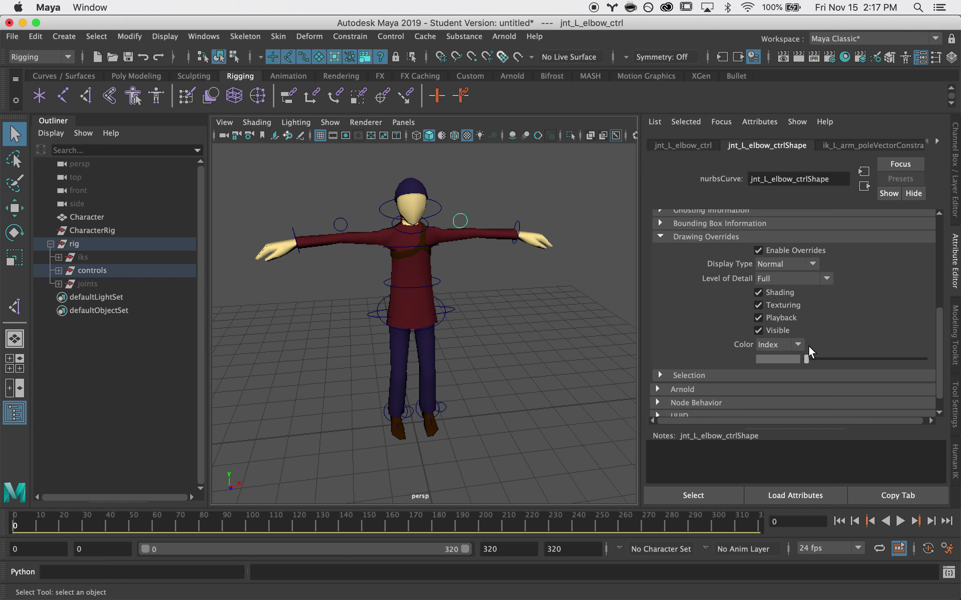
{"action": "left_click_drag", "start_coordinate": [807, 360], "coordinate": [854, 357]}
Enable drawing overrides on the left wrist and left knee control shapes and set both index colors to red.
{"action": "left_click", "coordinate": [526, 235]}
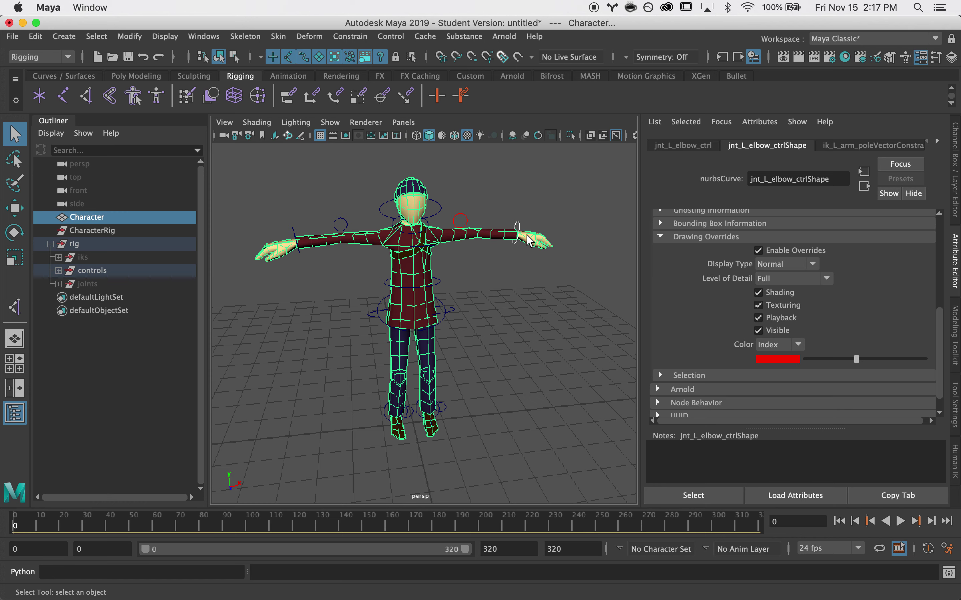
{"action": "left_click", "coordinate": [516, 230]}
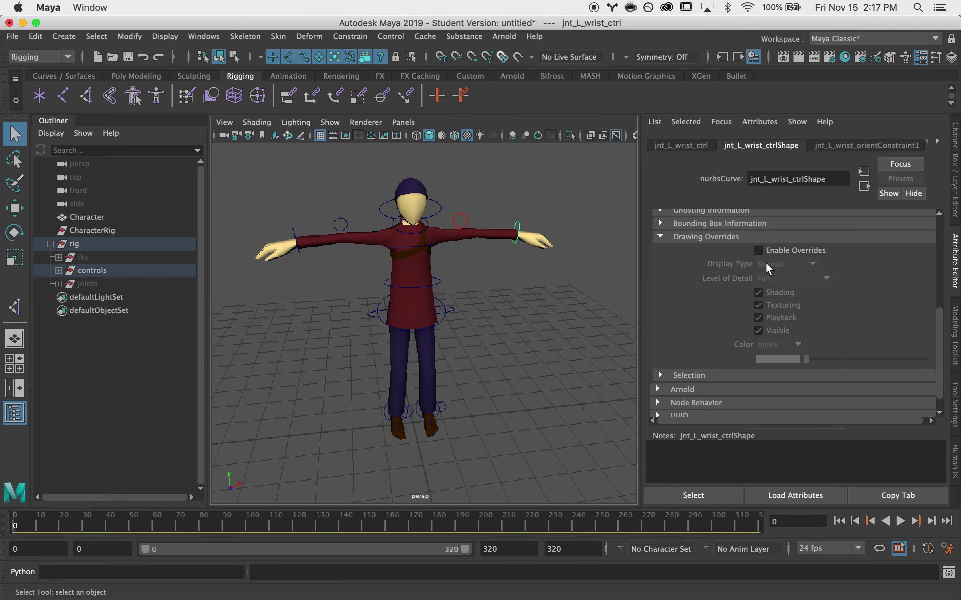
{"action": "left_click", "coordinate": [759, 250]}
{"action": "left_click_drag", "start_coordinate": [806, 359], "coordinate": [856, 357]}
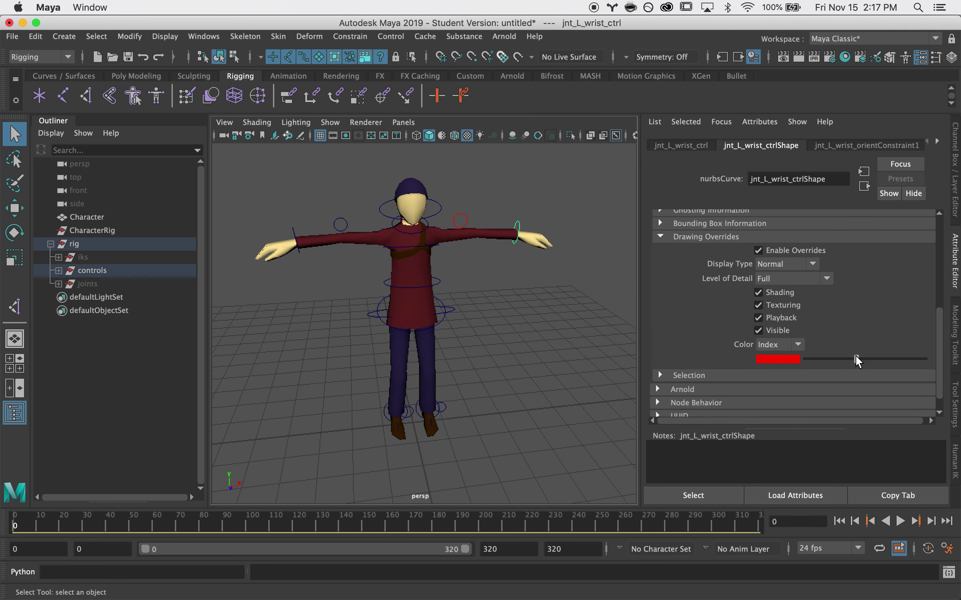
{"action": "left_click", "coordinate": [440, 408]}
{"action": "left_click", "coordinate": [758, 250]}
{"action": "left_click_drag", "start_coordinate": [833, 359], "coordinate": [855, 359]}
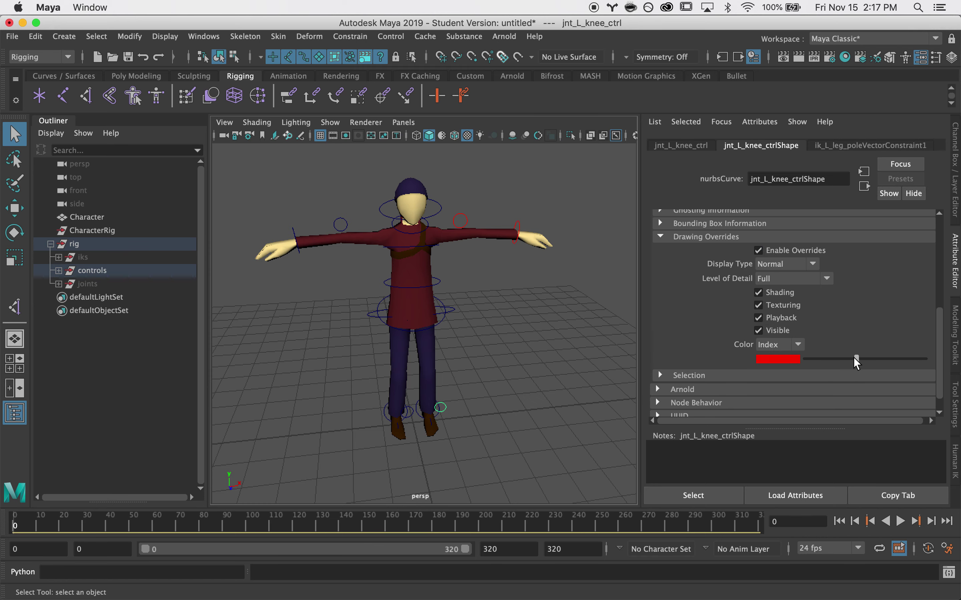
Enable drawing overrides on the left ankle control's shape and set its index color to red.
{"action": "left_click", "coordinate": [417, 416]}
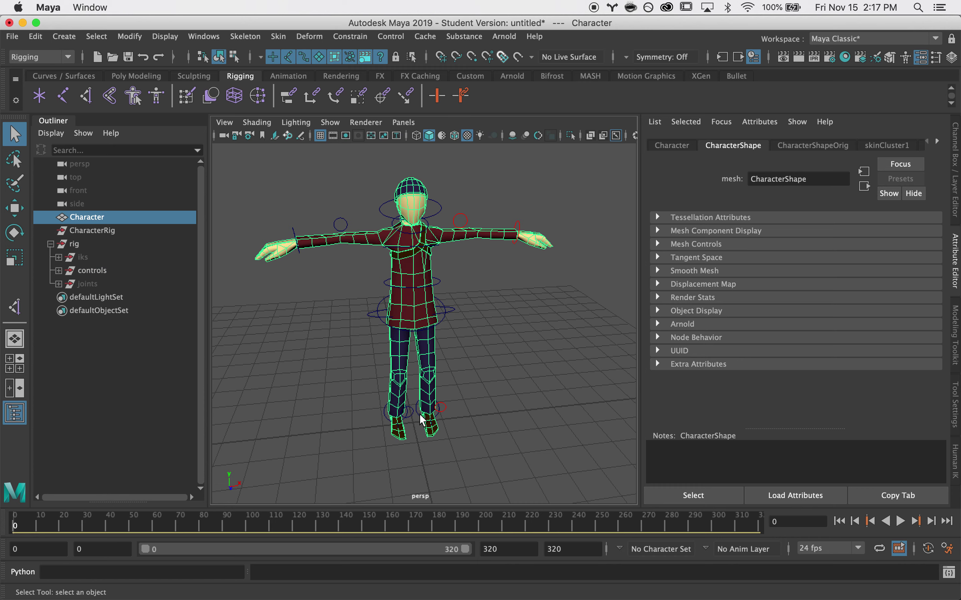
{"action": "left_click", "coordinate": [419, 415]}
{"action": "right_click_drag", "start_coordinate": [517, 429], "coordinate": [517, 346], "text": "alt"}
{"action": "middle_click_drag", "start_coordinate": [517, 345], "coordinate": [462, 360], "text": "alt"}
{"action": "left_click", "coordinate": [780, 251]}
{"action": "left_click_drag", "start_coordinate": [819, 355], "coordinate": [855, 360]}
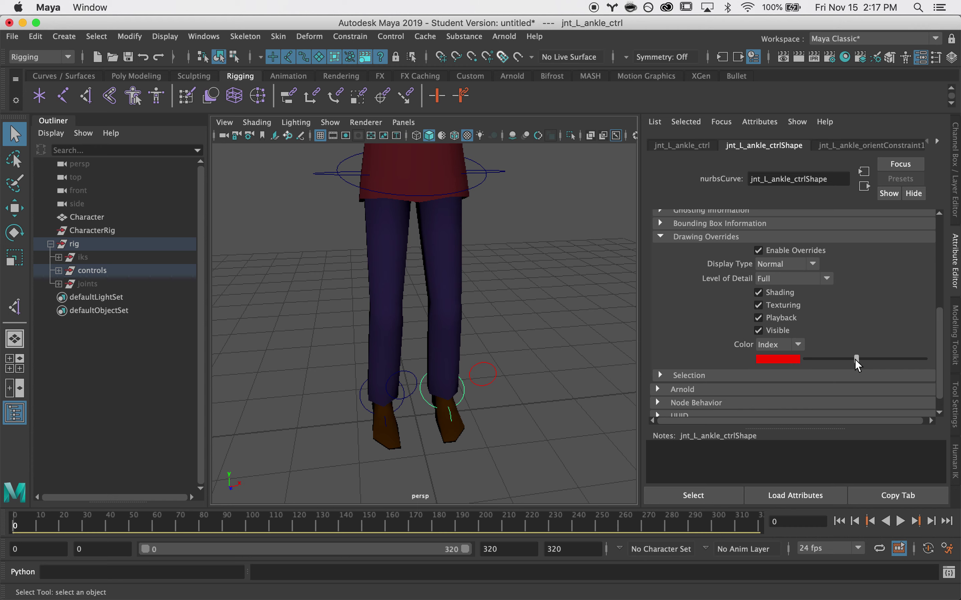
Enable drawing overrides on the left foot control's shape, set its index color to red, and deselect it.
{"action": "left_click", "coordinate": [453, 422]}
{"action": "left_click_drag", "start_coordinate": [489, 423], "coordinate": [855, 357], "text": "alt"}
{"action": "left_click", "coordinate": [773, 254]}
{"action": "left_click", "coordinate": [476, 390]}
{"action": "left_click_drag", "start_coordinate": [476, 389], "coordinate": [425, 441], "text": "alt"}
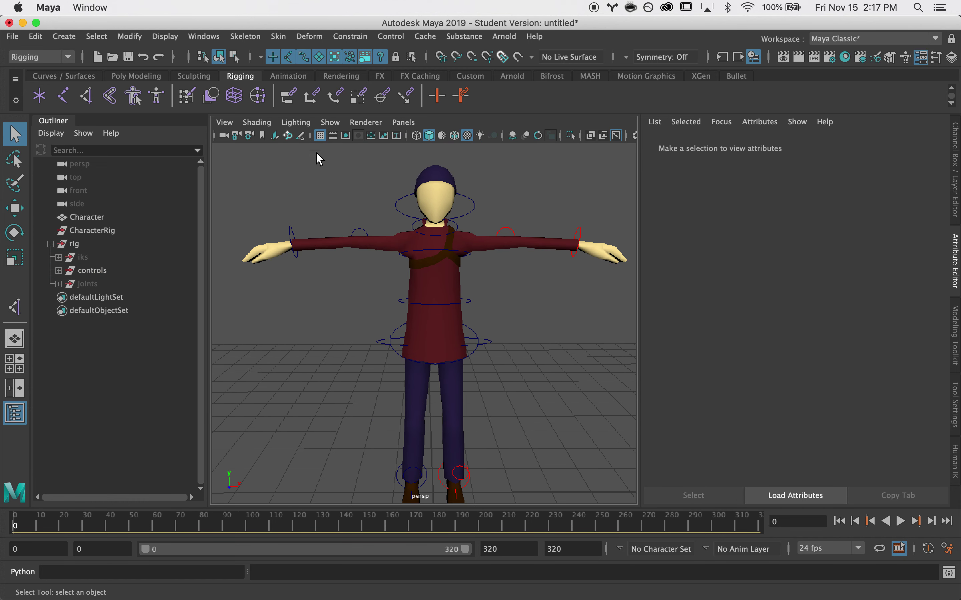
Enable drawing overrides on the right wrist and right elbow control shapes and set both index colors to blue.
{"action": "left_click", "coordinate": [290, 229]}
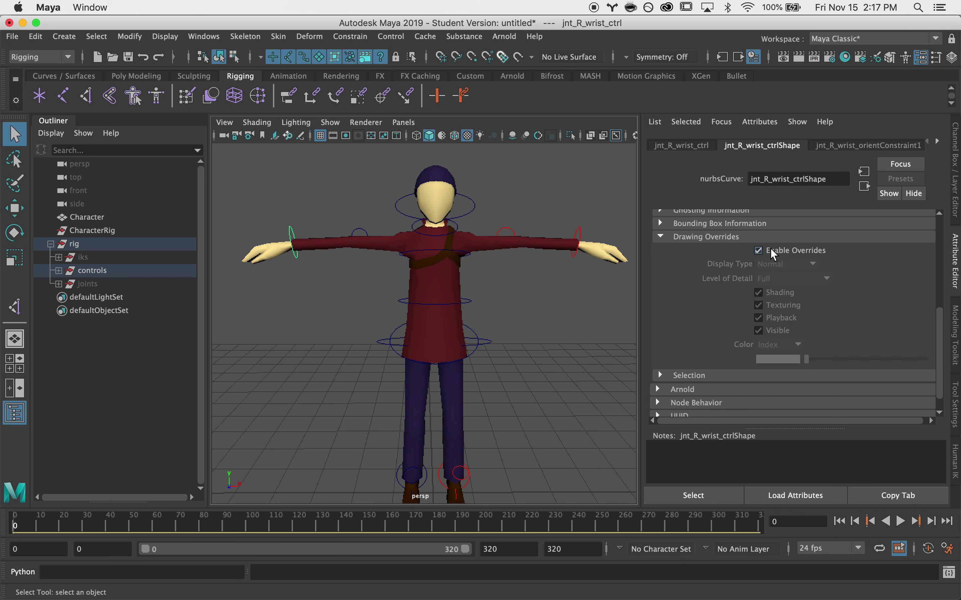
{"action": "left_click_drag", "start_coordinate": [815, 358], "coordinate": [829, 361]}
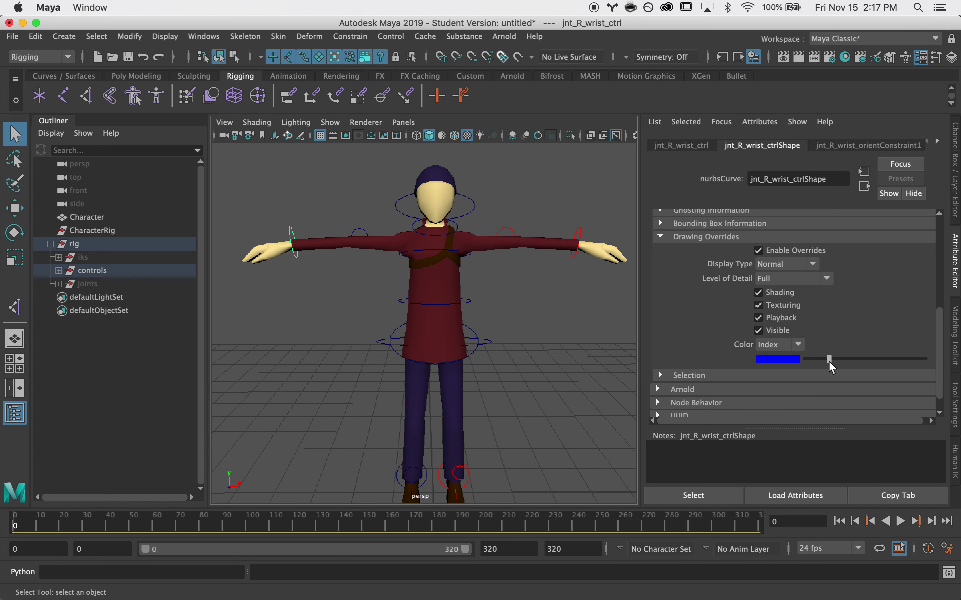
{"action": "left_click", "coordinate": [355, 230]}
{"action": "left_click", "coordinate": [758, 250]}
{"action": "left_click", "coordinate": [758, 251]}
{"action": "left_click_drag", "start_coordinate": [806, 359], "coordinate": [829, 360]}
Enable drawing overrides on the right ankle control's shape and set its index color to blue.
{"action": "middle_click_drag", "start_coordinate": [469, 325], "coordinate": [468, 254], "text": "alt"}
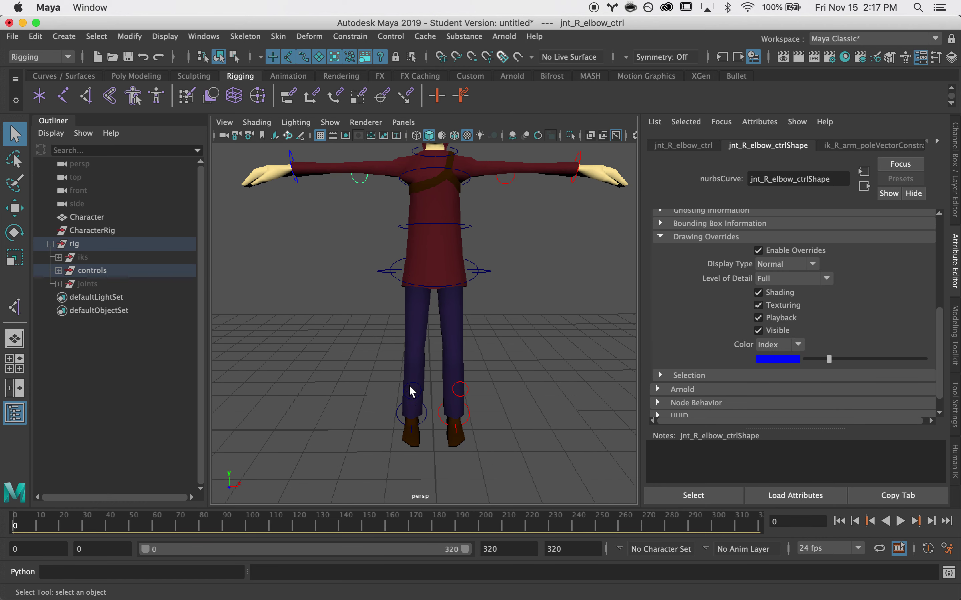
{"action": "left_click", "coordinate": [398, 406]}
{"action": "left_click", "coordinate": [758, 250]}
{"action": "left_click", "coordinate": [758, 250]}
{"action": "left_click_drag", "start_coordinate": [819, 358], "coordinate": [829, 359]}
Enable drawing overrides on the right foot control's shape and set its index color to blue.
{"action": "left_click_drag", "start_coordinate": [444, 403], "coordinate": [401, 432], "text": "alt"}
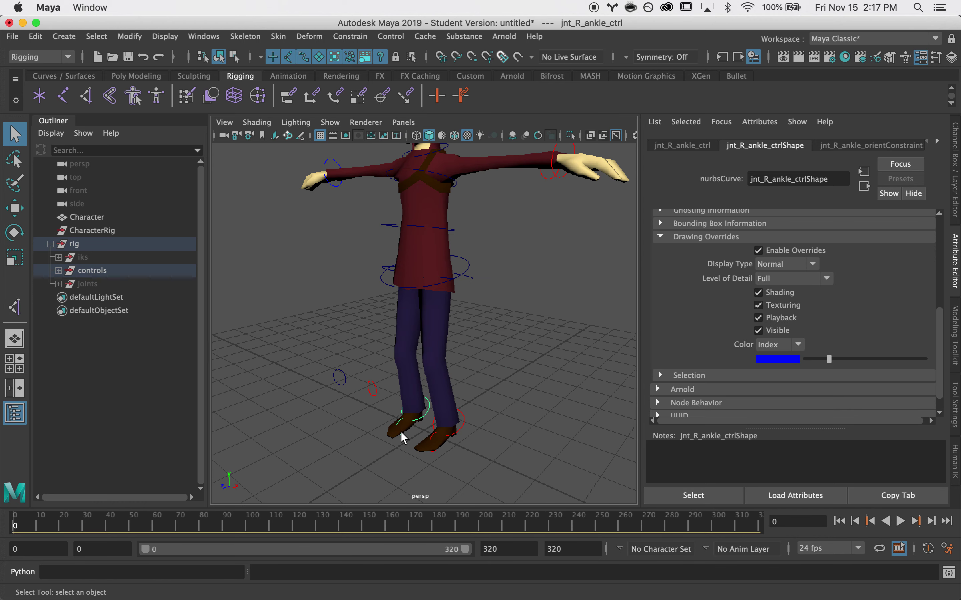
{"action": "left_click", "coordinate": [401, 435]}
{"action": "mouse_move", "coordinate": [285, 447]}
{"action": "right_mouse_down", "text": "alt"}
{"action": "mouse_move", "coordinate": [506, 339]}
{"action": "mouse_move", "coordinate": [384, 425]}
{"action": "mouse_move", "coordinate": [364, 403]}
{"action": "right_mouse_up", "text": "alt"}
{"action": "left_click_drag", "start_coordinate": [364, 403], "coordinate": [378, 476], "text": "alt"}
{"action": "left_click", "coordinate": [378, 479]}
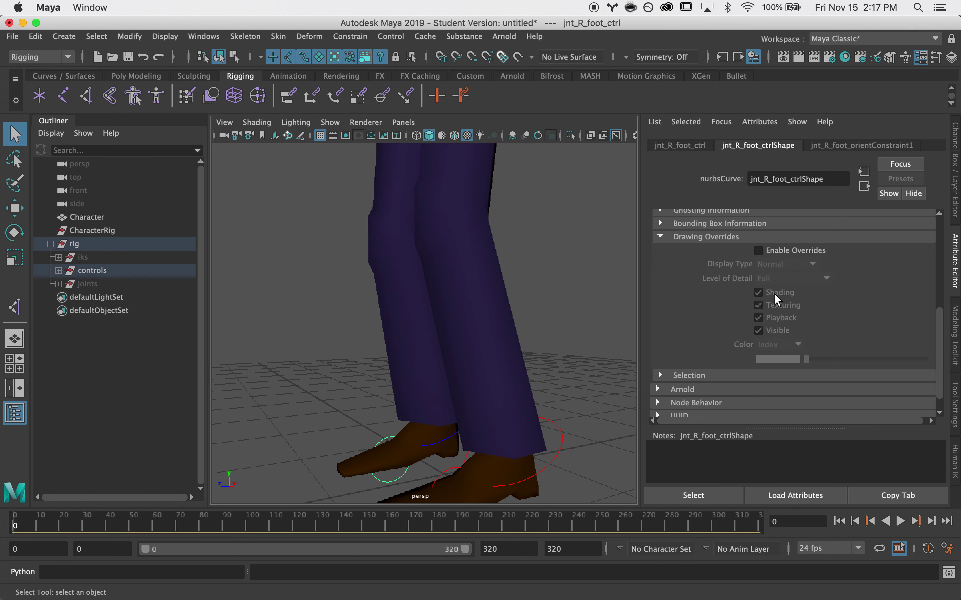
{"action": "left_click", "coordinate": [758, 250]}
{"action": "left_click_drag", "start_coordinate": [810, 359], "coordinate": [829, 359]}
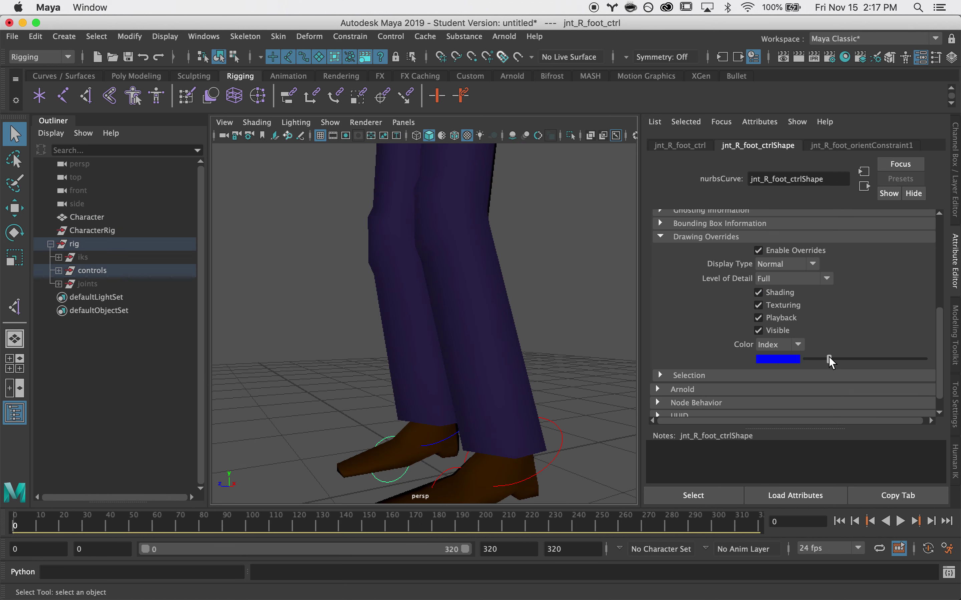
Enable drawing overrides on the right knee control's shape and set its index color to blue.
{"action": "right_click_drag", "start_coordinate": [521, 311], "coordinate": [346, 276], "text": "alt"}
{"action": "left_click", "coordinate": [293, 270]}
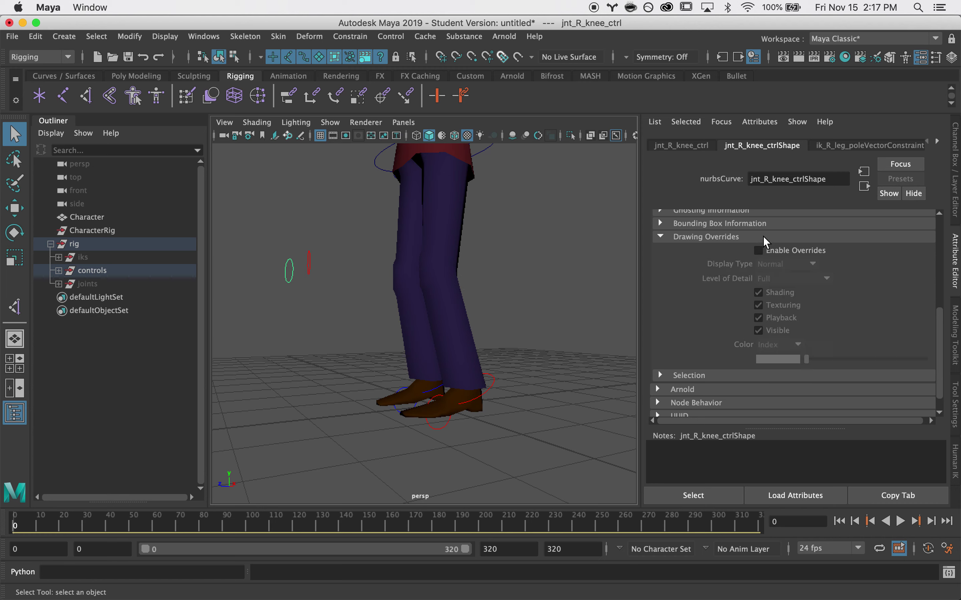
{"action": "left_click", "coordinate": [758, 250]}
{"action": "left_click_drag", "start_coordinate": [807, 359], "coordinate": [825, 361]}
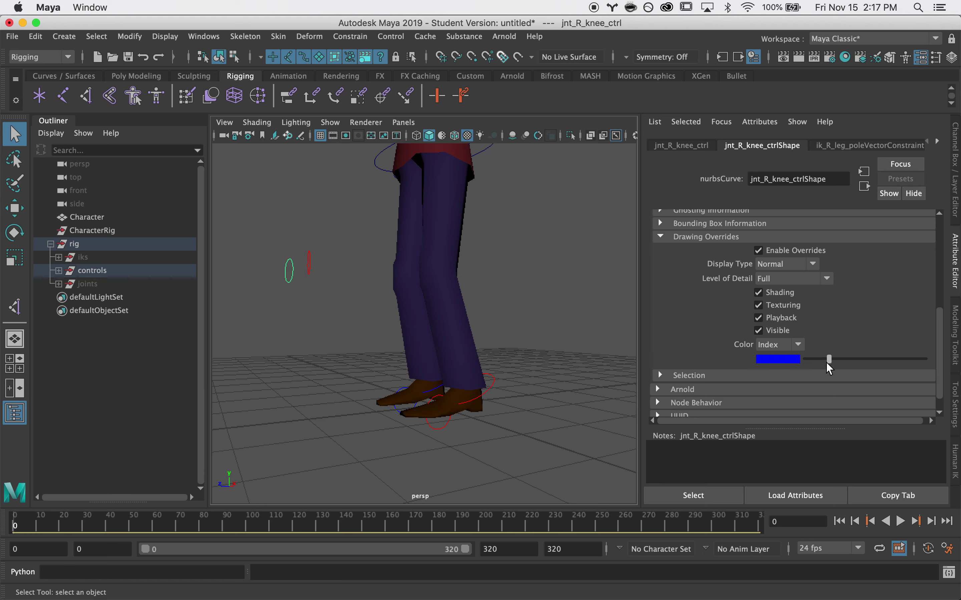
Enable drawing overrides on the cc_COG control's shape at the hips and set its index color to yellow.
{"action": "left_click", "coordinate": [498, 306]}
{"action": "right_click_drag", "start_coordinate": [498, 307], "coordinate": [369, 378], "text": "alt"}
{"action": "mouse_move", "coordinate": [369, 378]}
{"action": "left_mouse_down", "text": "alt"}
{"action": "mouse_move", "coordinate": [449, 393]}
{"action": "mouse_move", "coordinate": [495, 386]}
{"action": "mouse_move", "coordinate": [451, 319]}
{"action": "left_mouse_up", "text": "alt"}
{"action": "left_click", "coordinate": [445, 312]}
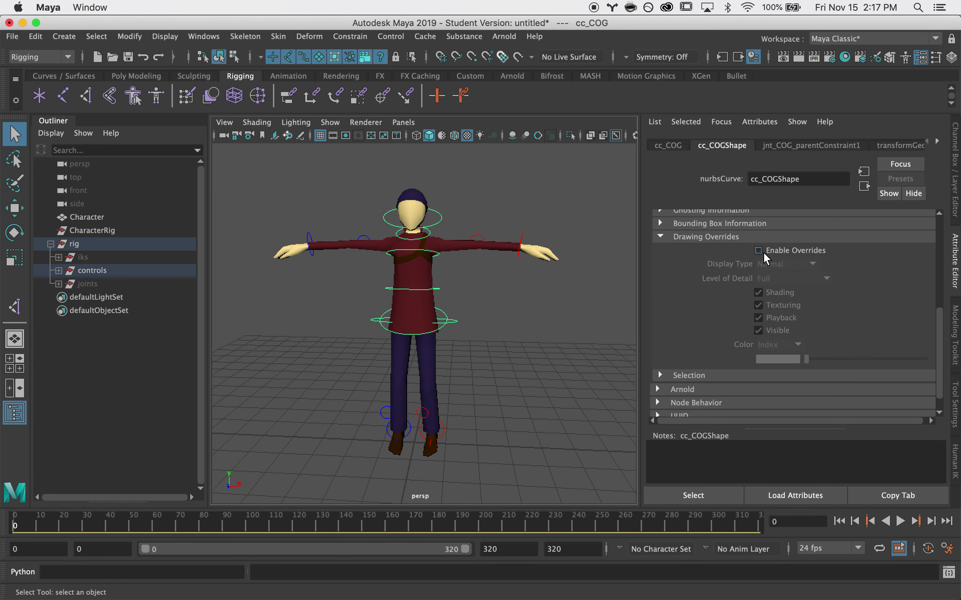
{"action": "left_click", "coordinate": [765, 251]}
{"action": "left_click_drag", "start_coordinate": [815, 360], "coordinate": [871, 358]}
Enable drawing overrides on the hula and spine control shapes and set both index colors to yellow.
{"action": "left_click", "coordinate": [456, 321]}
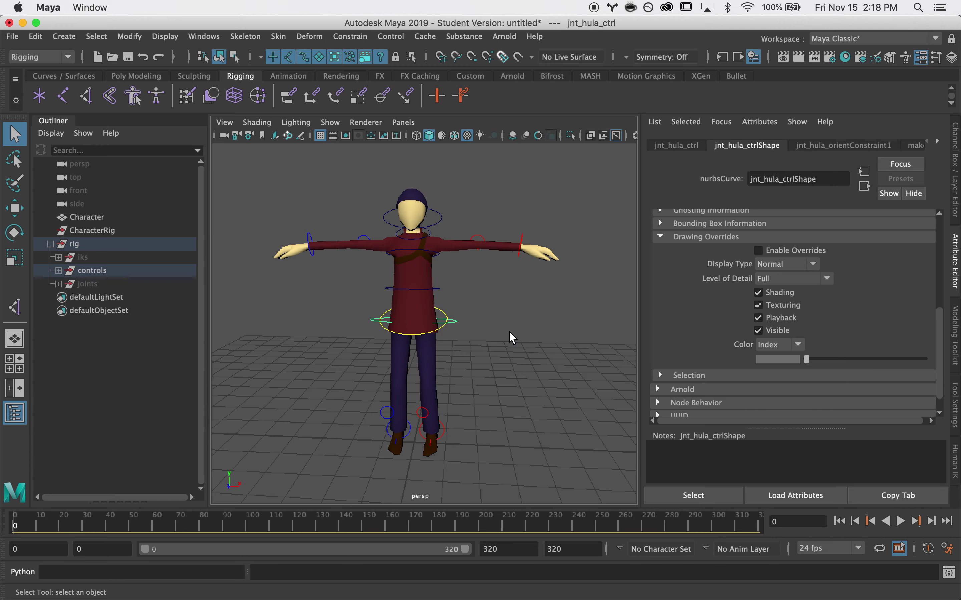
{"action": "left_click", "coordinate": [765, 254]}
{"action": "left_click_drag", "start_coordinate": [806, 359], "coordinate": [871, 360]}
{"action": "left_click", "coordinate": [439, 288]}
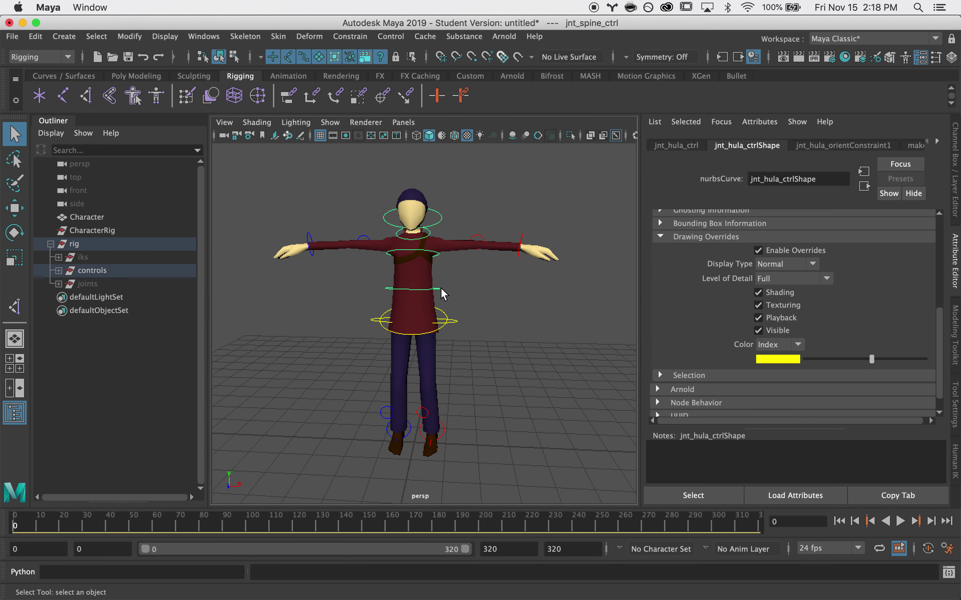
{"action": "left_click", "coordinate": [767, 252]}
{"action": "left_click_drag", "start_coordinate": [831, 359], "coordinate": [868, 360]}
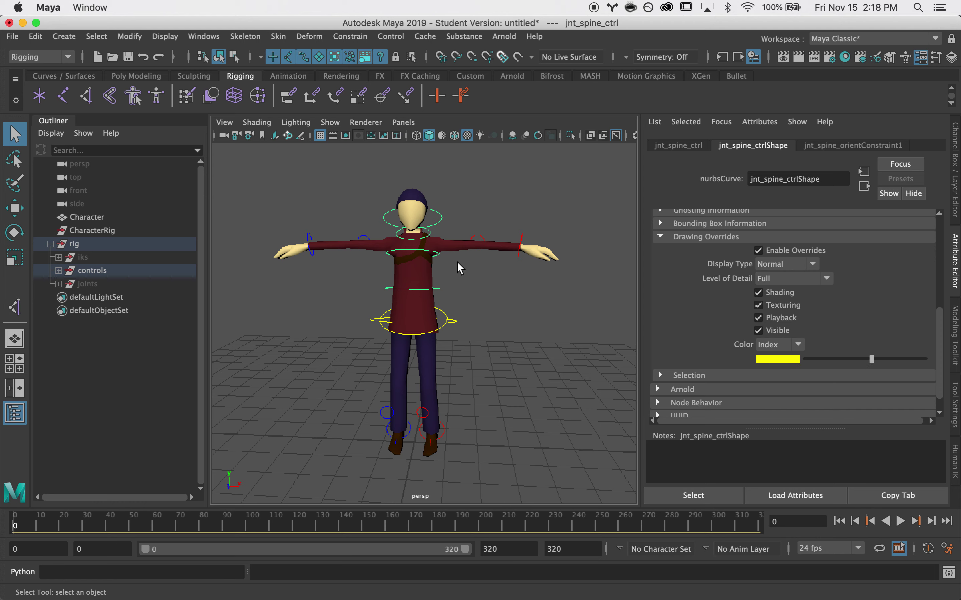
Enable drawing overrides on the chest and neck control shapes and set both index colors to yellow.
{"action": "left_click", "coordinate": [436, 253]}
{"action": "right_click_drag", "start_coordinate": [383, 280], "coordinate": [560, 334], "text": "alt"}
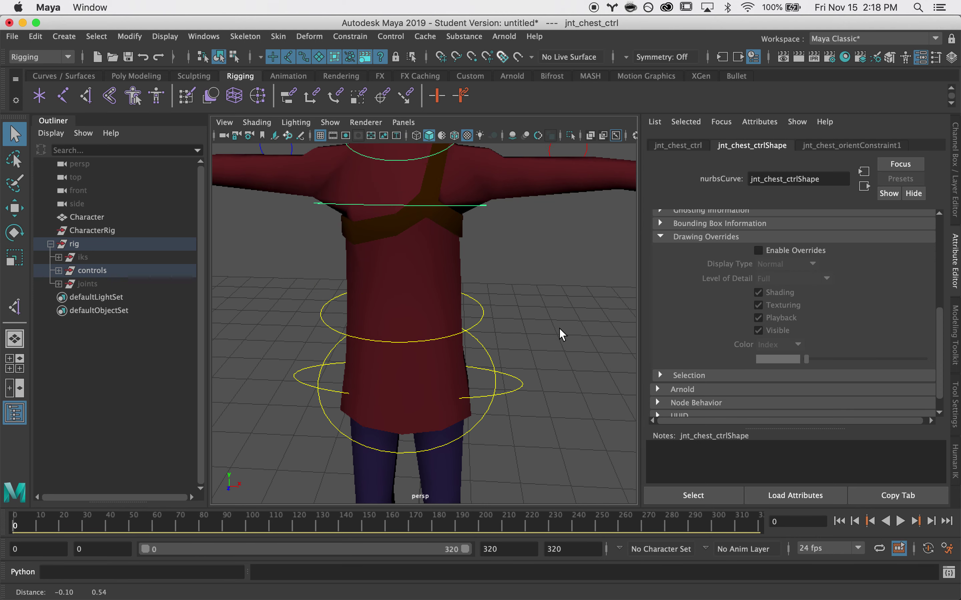
{"action": "left_click", "coordinate": [777, 250]}
{"action": "left_click_drag", "start_coordinate": [806, 359], "coordinate": [871, 358]}
{"action": "right_click_drag", "start_coordinate": [553, 283], "coordinate": [468, 277], "text": "alt"}
{"action": "left_click", "coordinate": [463, 278]}
{"action": "left_click", "coordinate": [784, 250]}
{"action": "left_click_drag", "start_coordinate": [854, 359], "coordinate": [871, 358]}
Enable drawing overrides on the head control's shape, set its index color to yellow, and deselect it.
{"action": "left_click_drag", "start_coordinate": [478, 202], "coordinate": [493, 224]}
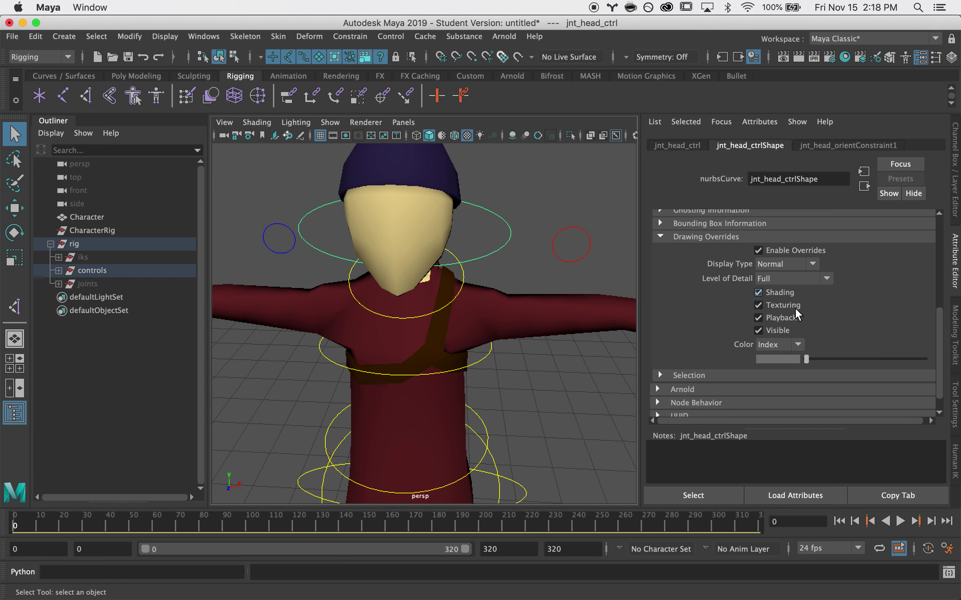
{"action": "left_click_drag", "start_coordinate": [827, 359], "coordinate": [871, 359]}
{"action": "left_click", "coordinate": [546, 371]}
Select the Character mesh in the viewport.
{"action": "scroll", "coordinate": [364, 390], "scroll_direction": "down", "scroll_amount": 5}
{"action": "left_click_drag", "start_coordinate": [364, 390], "coordinate": [319, 331], "text": "alt"}
{"action": "middle_click_drag", "start_coordinate": [299, 334], "coordinate": [343, 325], "text": "alt"}
{"action": "left_click", "coordinate": [360, 252]}
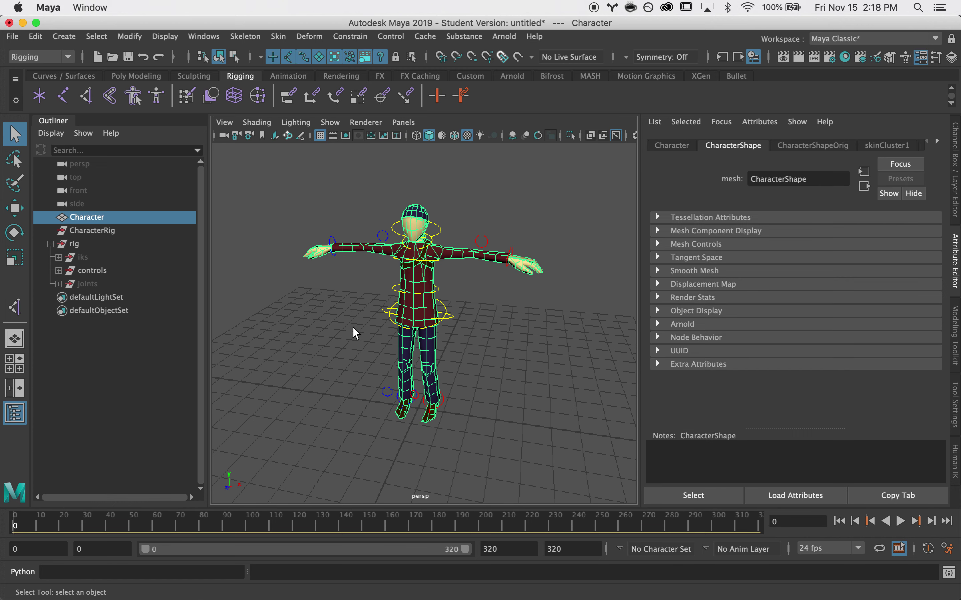
Try area selections around the left arm controls and the mesh, and undo those selection changes.
{"action": "left_click", "coordinate": [451, 248]}
{"action": "left_click", "coordinate": [452, 254]}
{"action": "left_click_drag", "start_coordinate": [449, 214], "coordinate": [504, 322], "text": "ctrl+shift"}
{"action": "left_click_drag", "start_coordinate": [463, 202], "coordinate": [554, 338], "text": "ctrl+shift"}
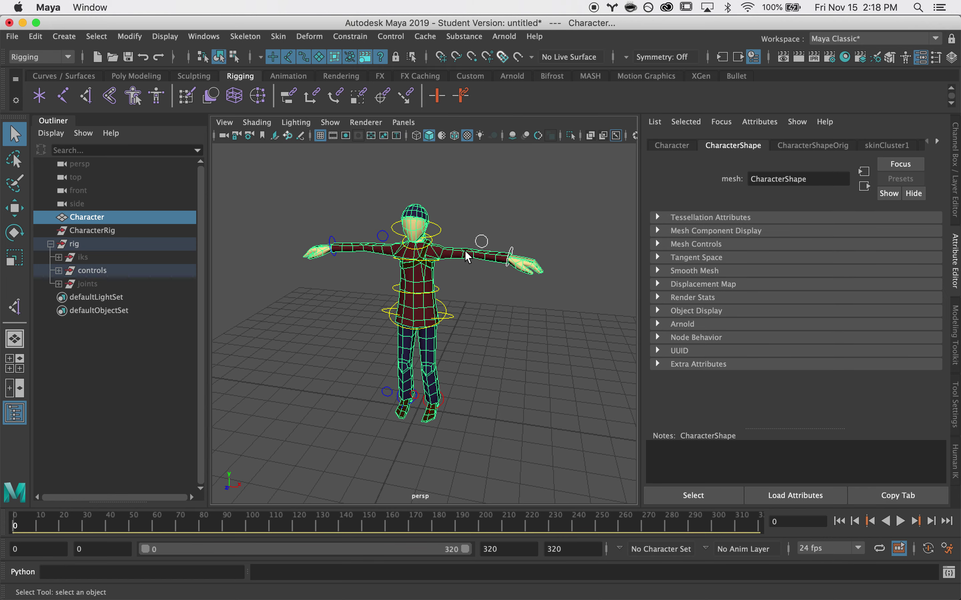
{"action": "left_click", "coordinate": [464, 251]}
{"action": "key", "text": "super+z"}
{"action": "key", "text": "super+z"}
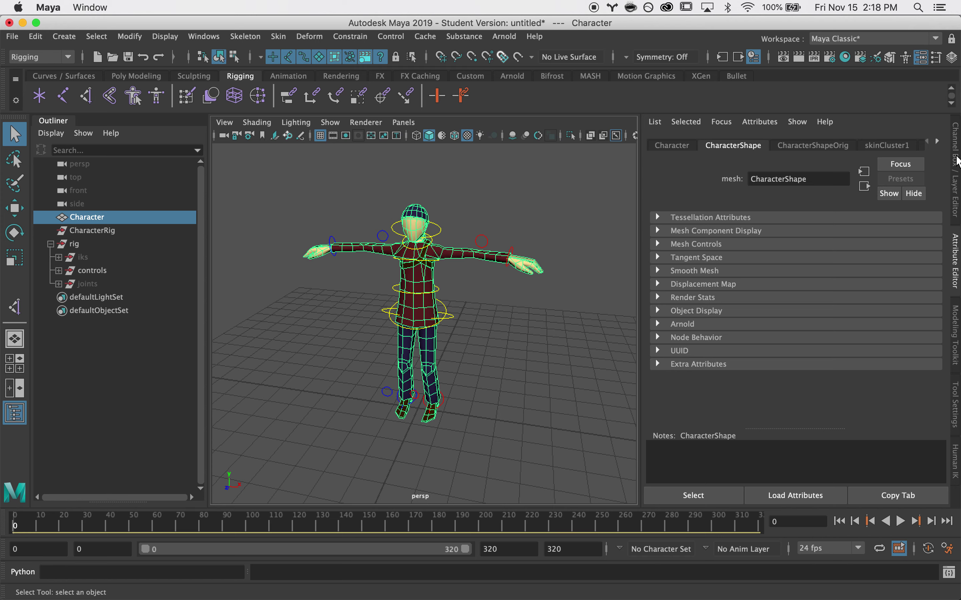
Create a display layer from the selected Character mesh, name it charactermesh, and reselect the mesh in the viewport.
{"action": "left_click", "coordinate": [956, 166]}
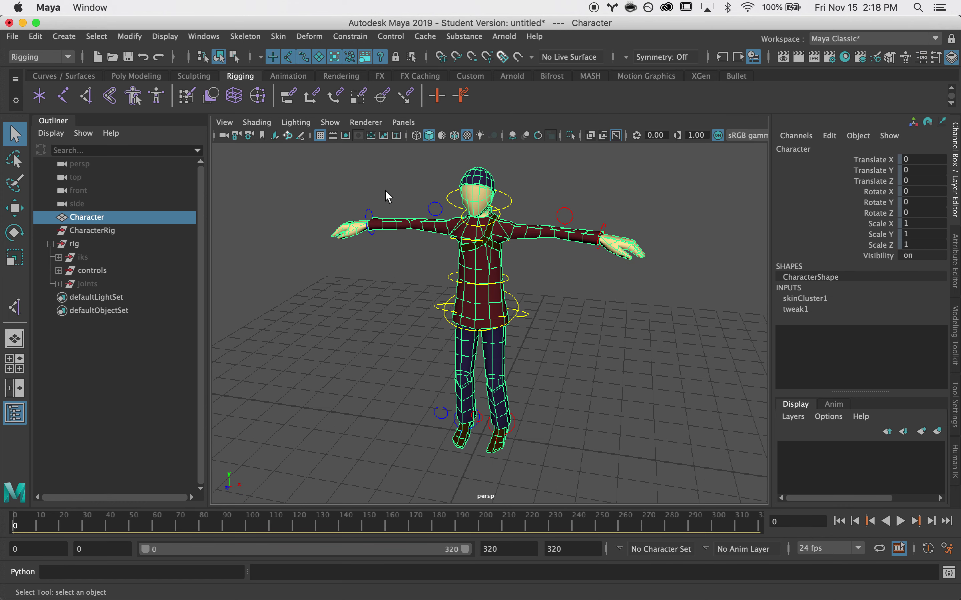
{"action": "left_click", "coordinate": [938, 432]}
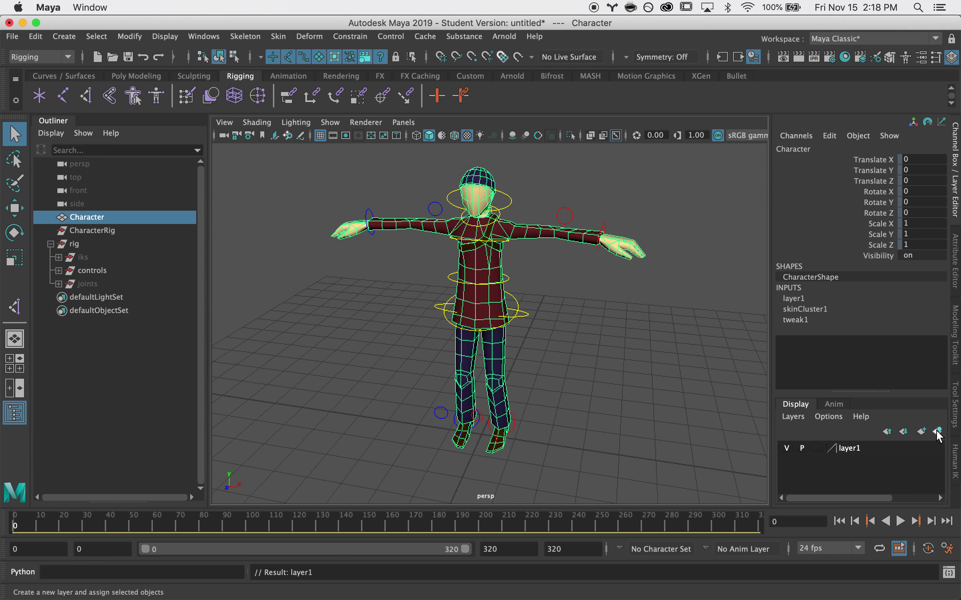
{"action": "double_click", "coordinate": [857, 450]}
{"action": "double_click", "coordinate": [803, 41]}
{"action": "type", "text": "mesh"}
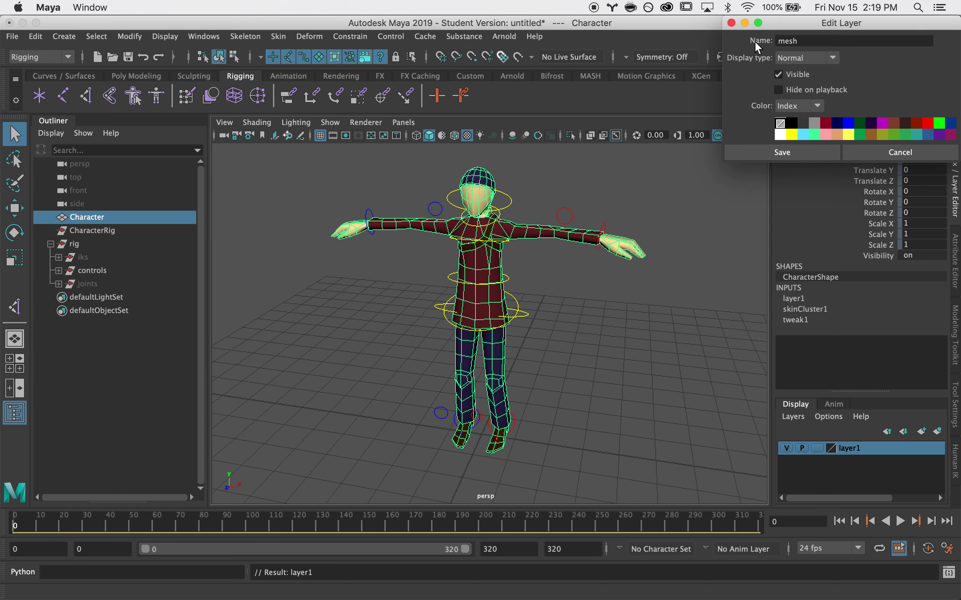
{"action": "left_click", "coordinate": [782, 41]}
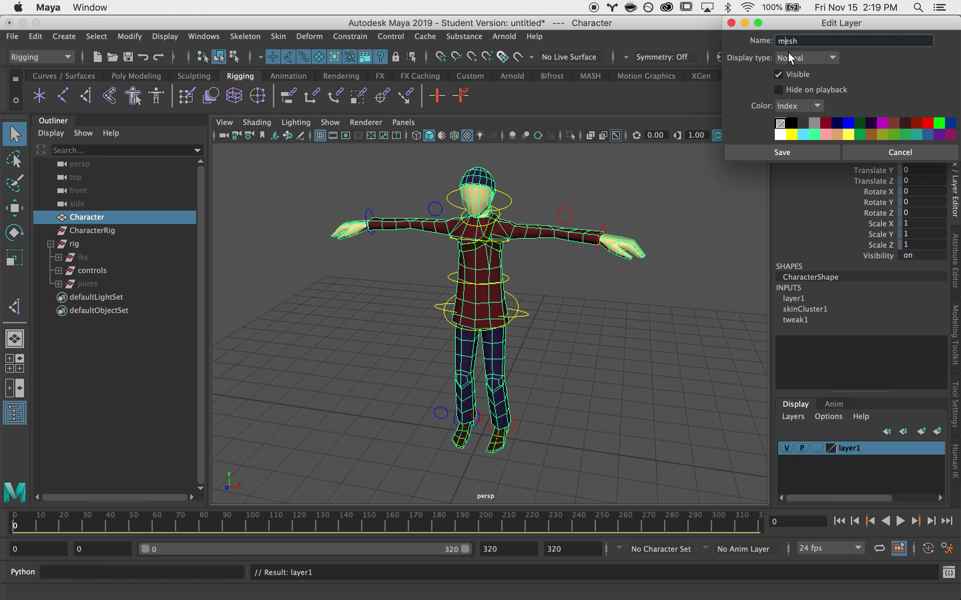
{"action": "type", "text": "character"}
{"action": "left_click", "coordinate": [793, 152]}
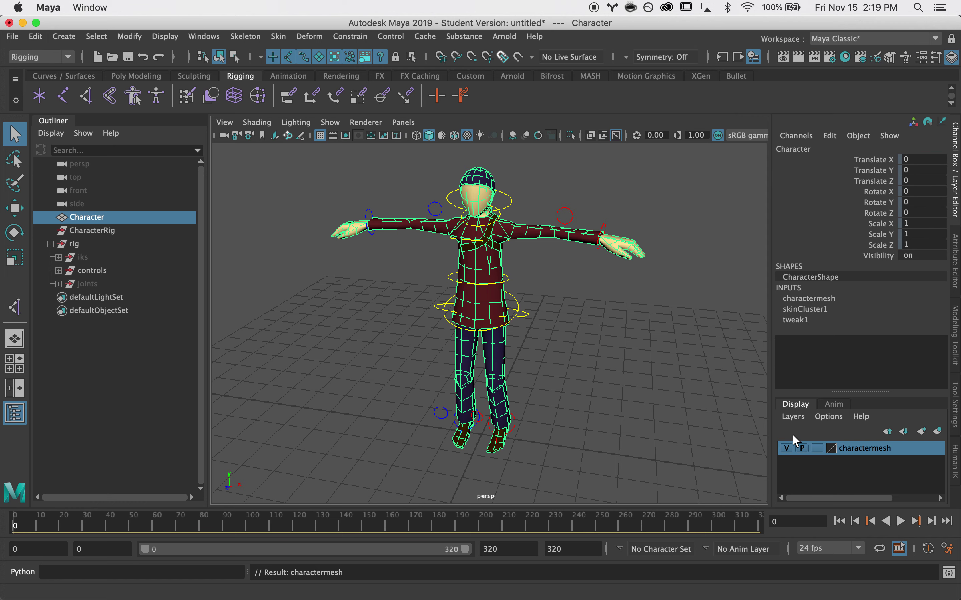
{"action": "left_click", "coordinate": [629, 361]}
{"action": "left_click", "coordinate": [490, 263]}
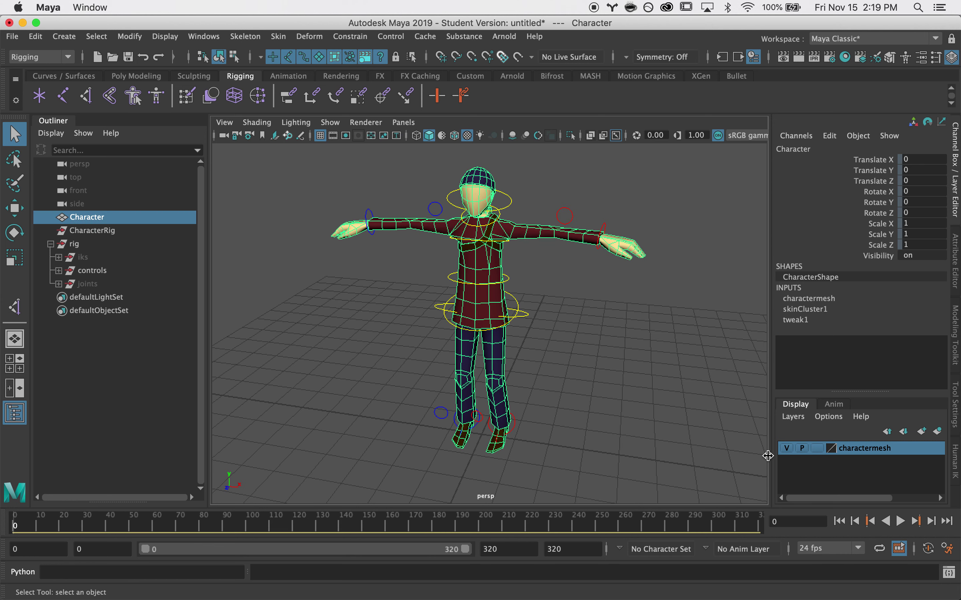
Set the charactermesh layer's display type to Reference, deselect the mesh, and try selecting it in the viewport.
{"action": "left_click", "coordinate": [813, 449]}
{"action": "left_click", "coordinate": [815, 449]}
{"action": "left_click", "coordinate": [591, 371]}
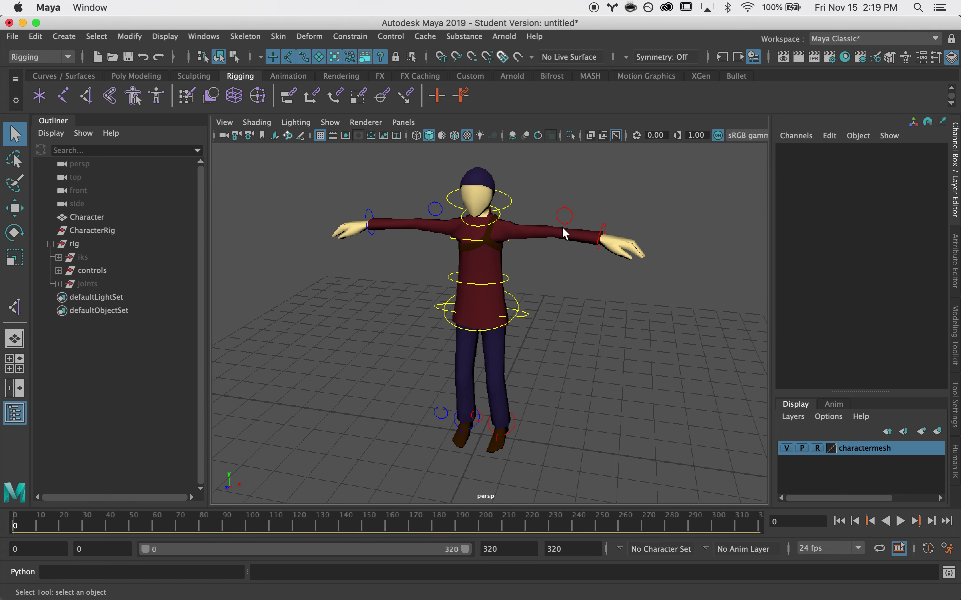
{"action": "left_click", "coordinate": [528, 193]}
{"action": "left_click", "coordinate": [579, 290]}
{"action": "left_click", "coordinate": [477, 223]}
{"action": "left_click_drag", "start_coordinate": [328, 171], "coordinate": [630, 382]}
Collapse the rig group in the Outliner and select only that group.
{"action": "left_click", "coordinate": [119, 257]}
{"action": "left_click", "coordinate": [50, 244]}
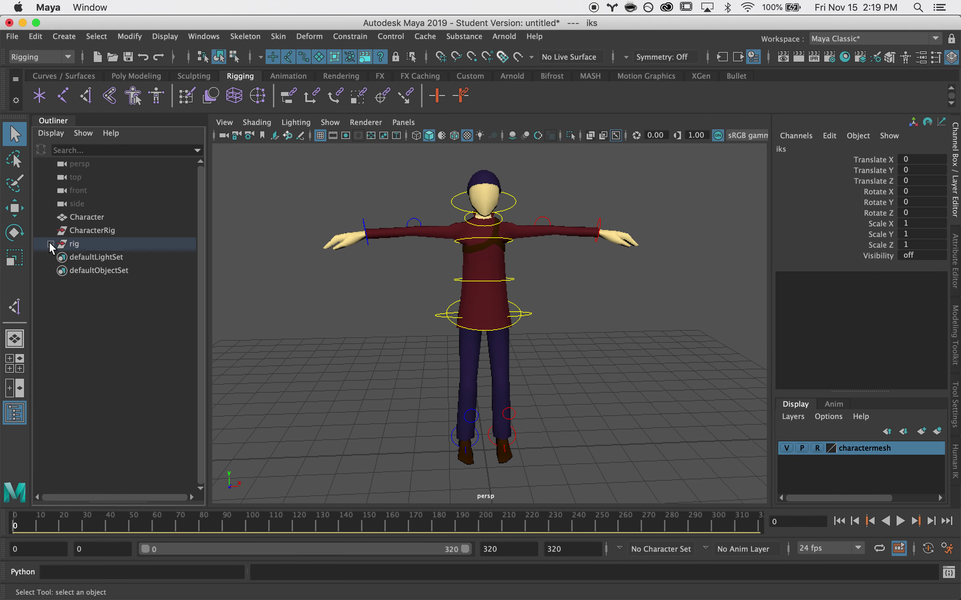
{"action": "left_click", "coordinate": [94, 244]}
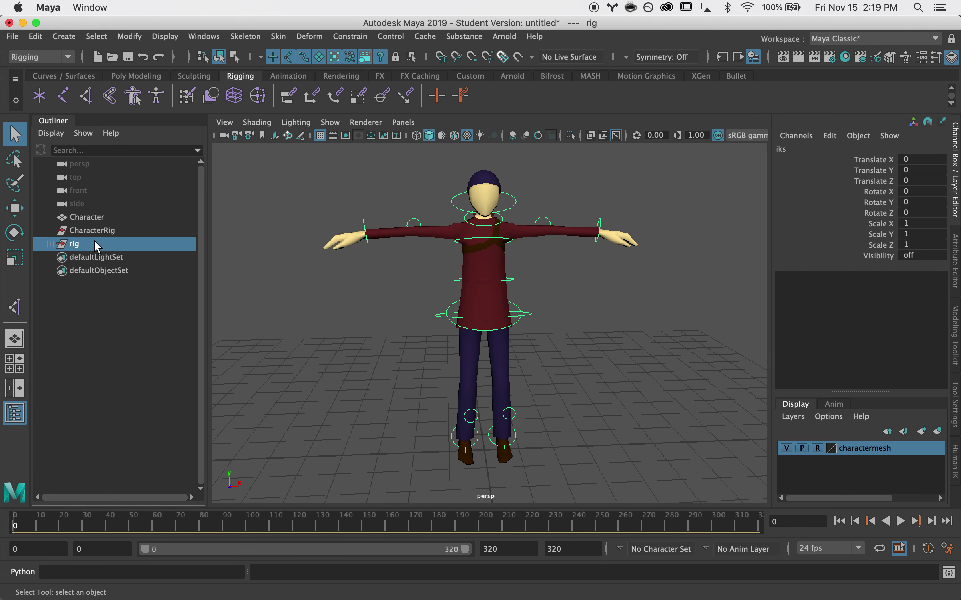
{"action": "left_click", "coordinate": [98, 215], "text": "ctrl"}
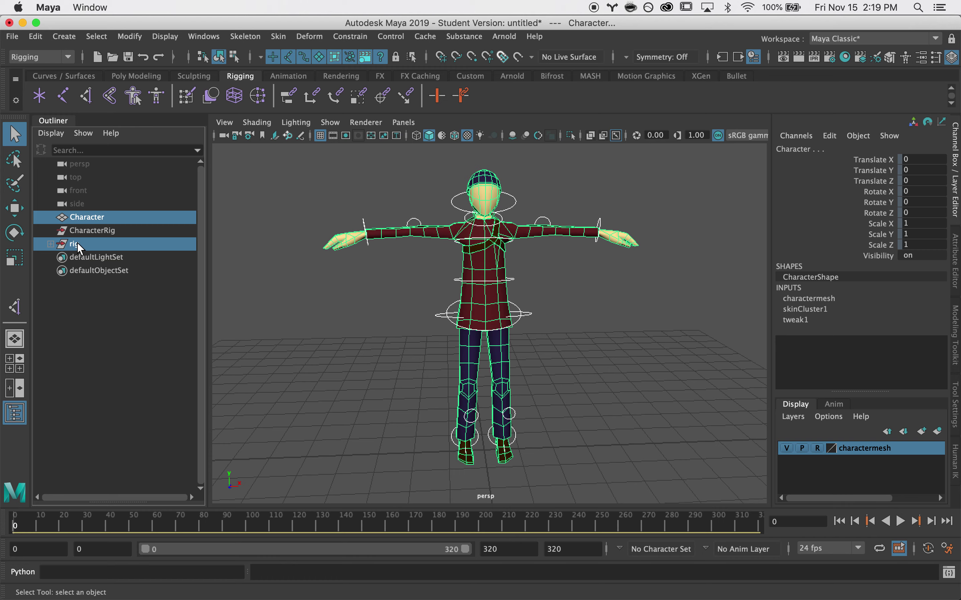
{"action": "left_click", "coordinate": [77, 243]}
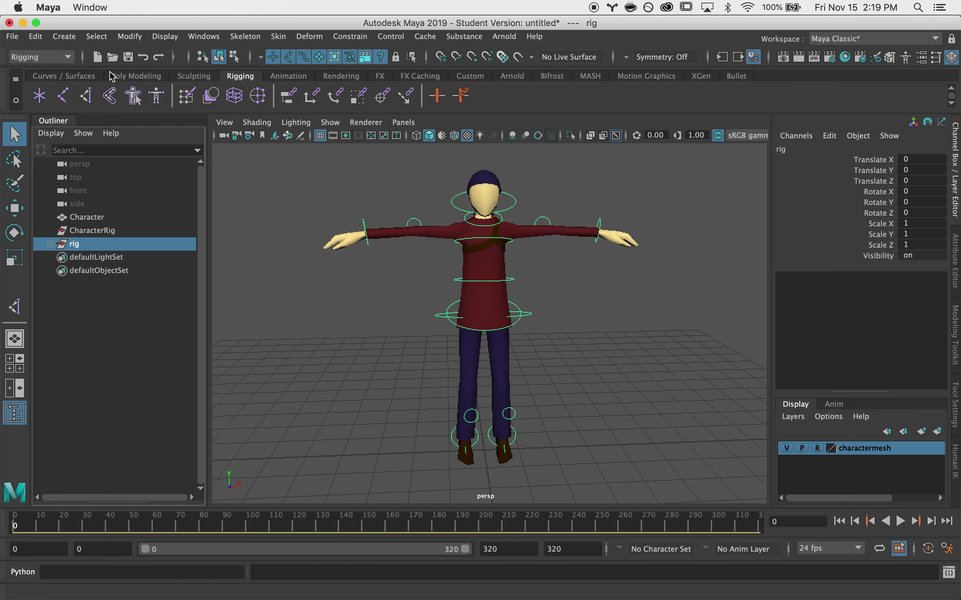
Create a NURBS circle on the ground around the character's feet and scale it up uniformly to encircle both feet.
{"action": "left_click_drag", "start_coordinate": [422, 365], "coordinate": [338, 365], "text": "alt"}
{"action": "left_click", "coordinate": [68, 77]}
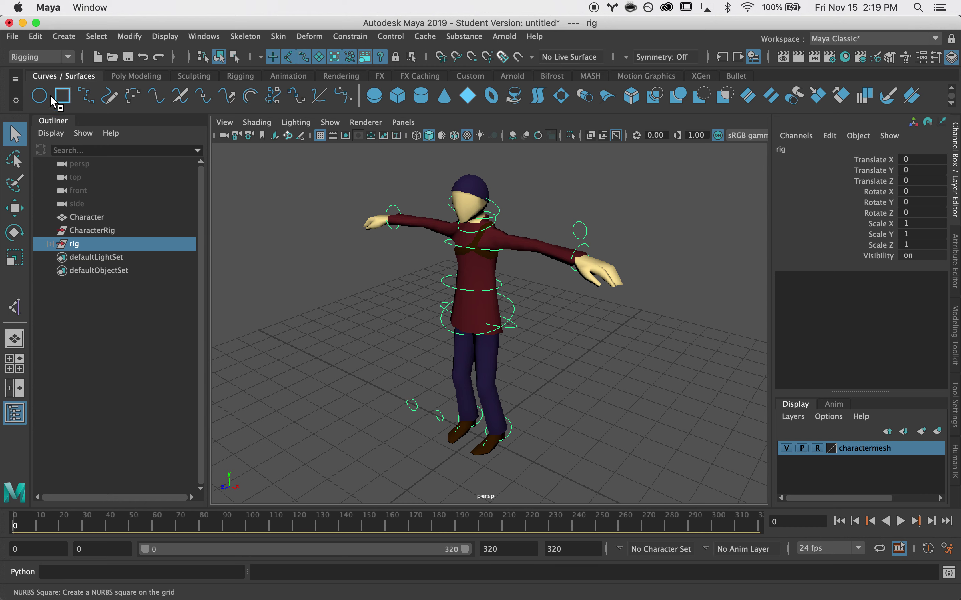
{"action": "left_click", "coordinate": [35, 98]}
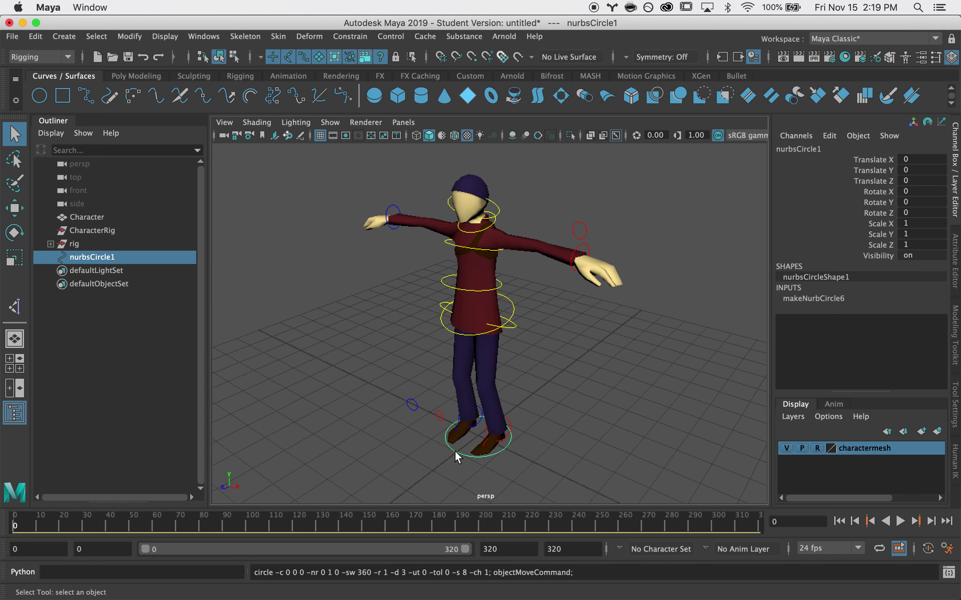
{"action": "key", "text": "r"}
{"action": "left_click_drag", "start_coordinate": [475, 437], "coordinate": [547, 429]}
{"action": "key", "text": "q"}
Freeze the new circle's transformations and delete its construction history.
{"action": "left_click", "coordinate": [130, 36]}
{"action": "left_click", "coordinate": [146, 99]}
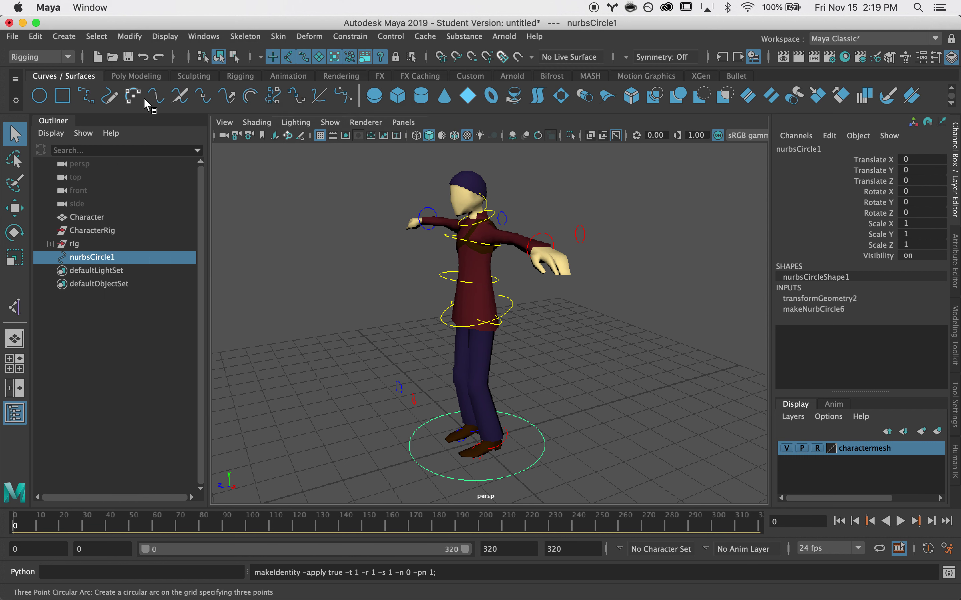
{"action": "left_click", "coordinate": [36, 36]}
{"action": "mouse_move", "coordinate": [194, 193]}
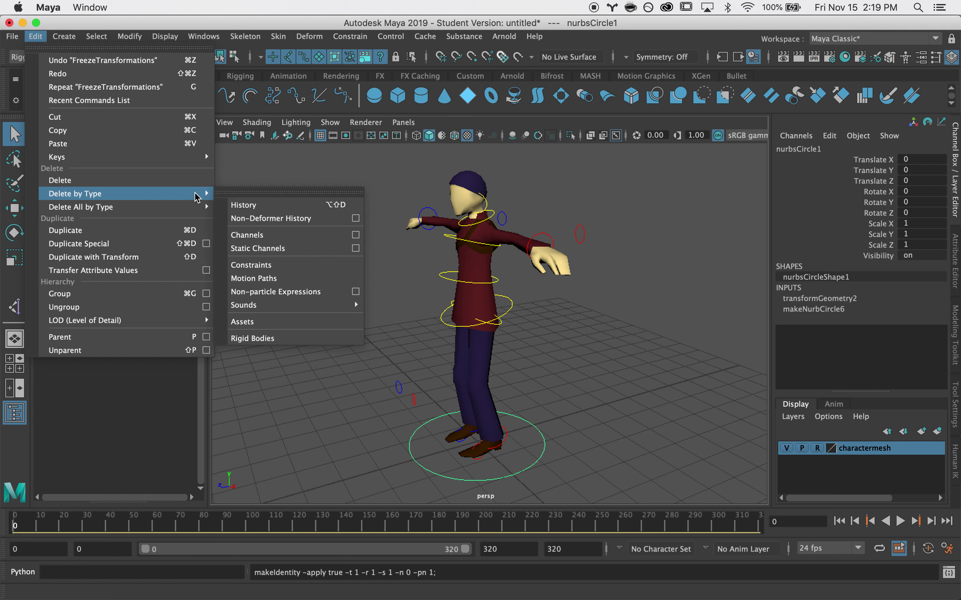
{"action": "left_click", "coordinate": [240, 207]}
Rename the ground circle to GlobalControl.
{"action": "double_click", "coordinate": [93, 257]}
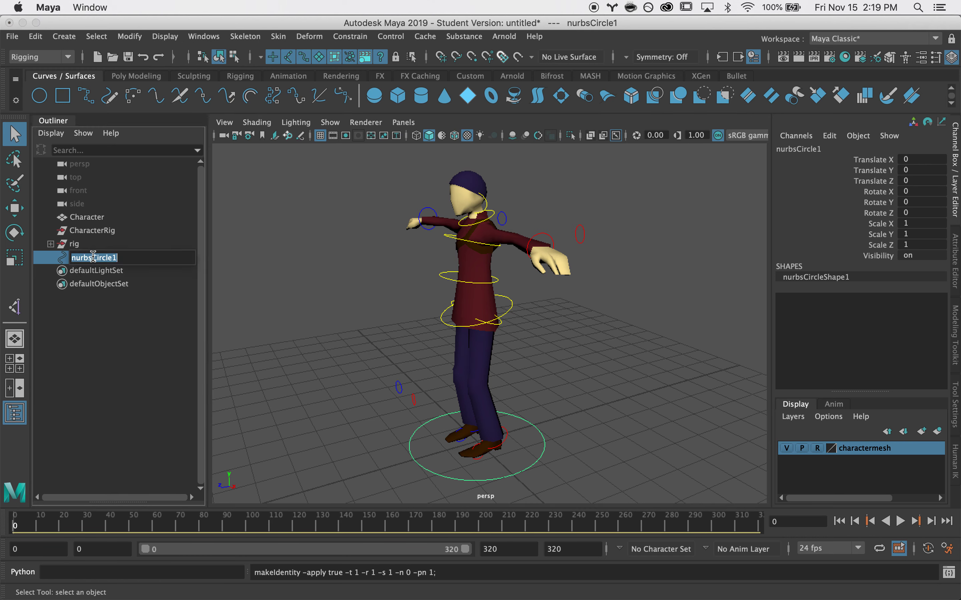
{"action": "type", "text": "C"}
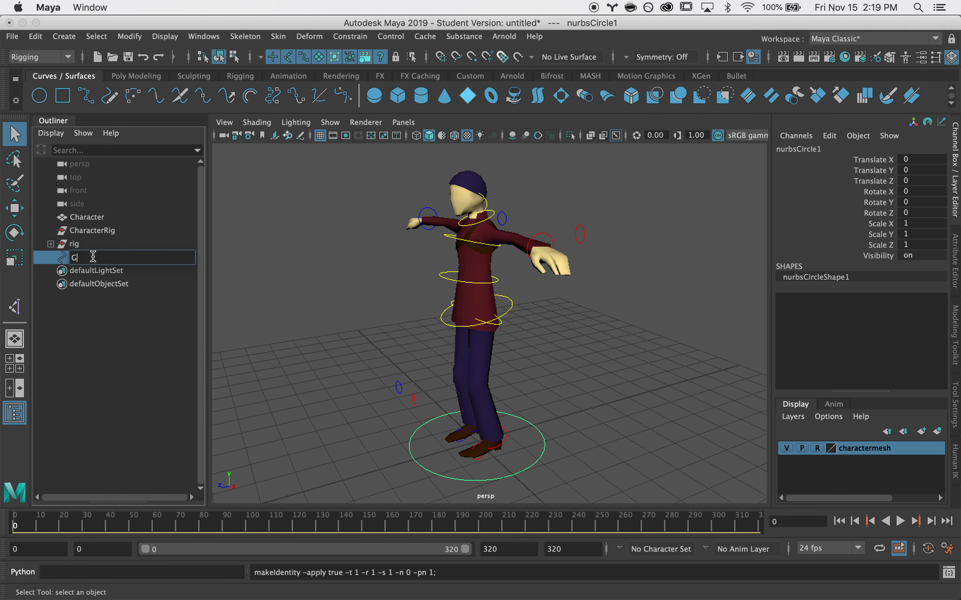
{"action": "type", "text": "lobalControl"}
{"action": "key", "text": "Return"}
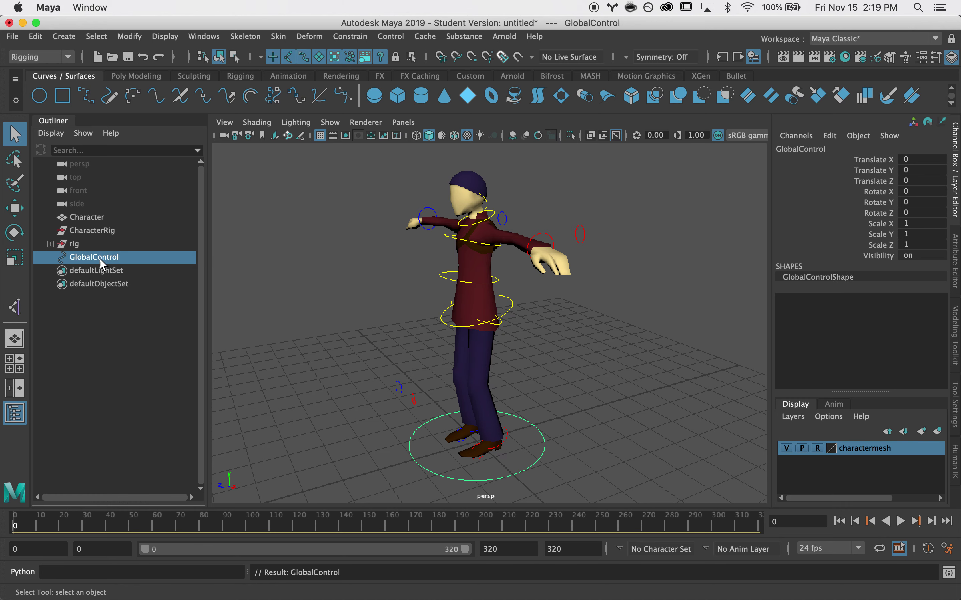
Parent the rig group under the GlobalControl curve.
{"action": "left_click", "coordinate": [79, 244]}
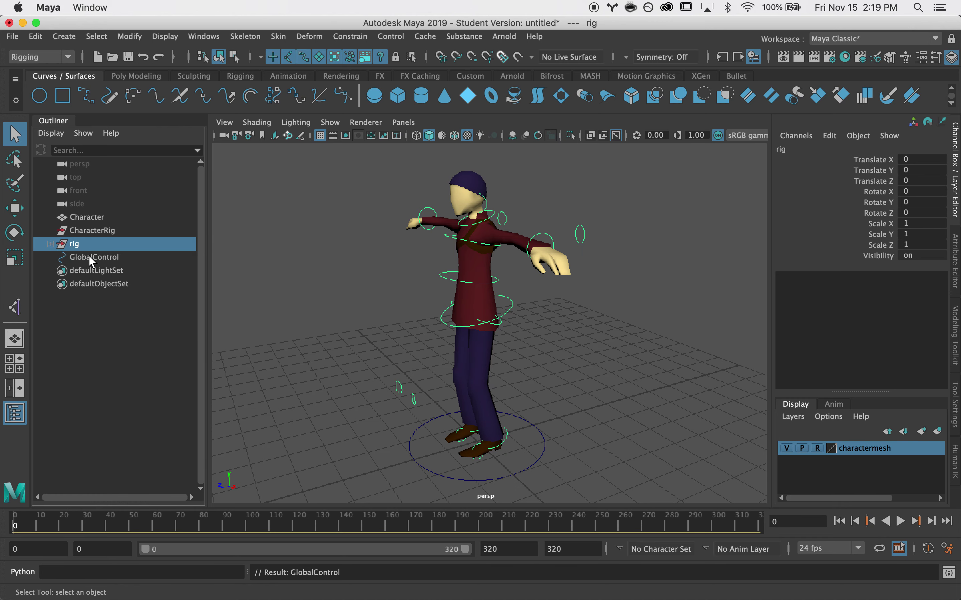
{"action": "left_click", "coordinate": [87, 257], "text": "ctrl"}
{"action": "key", "text": "p"}
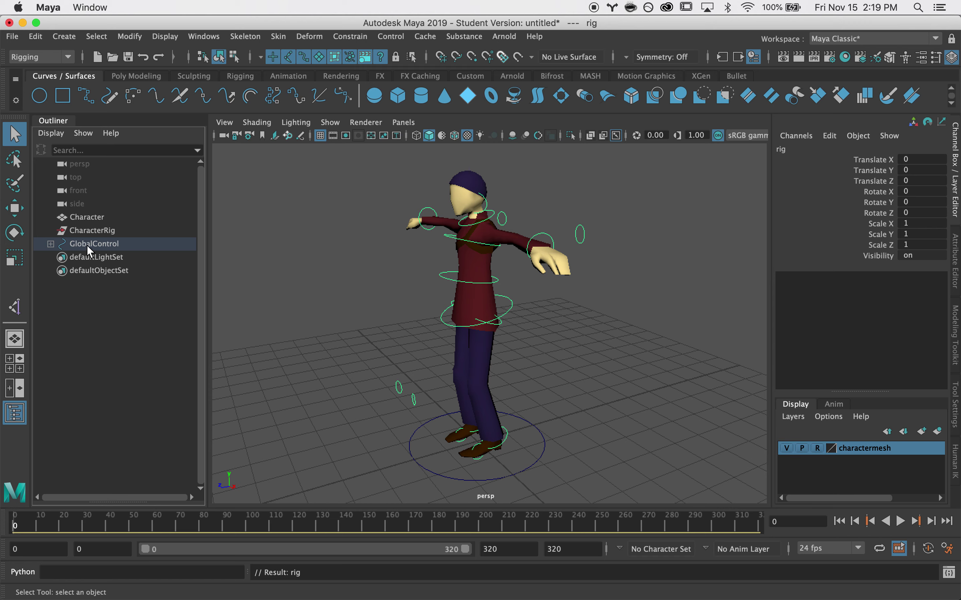
Parent GlobalControl and the Character mesh under the CharacterRig group and expand that group in the Outliner.
{"action": "left_click", "coordinate": [87, 244]}
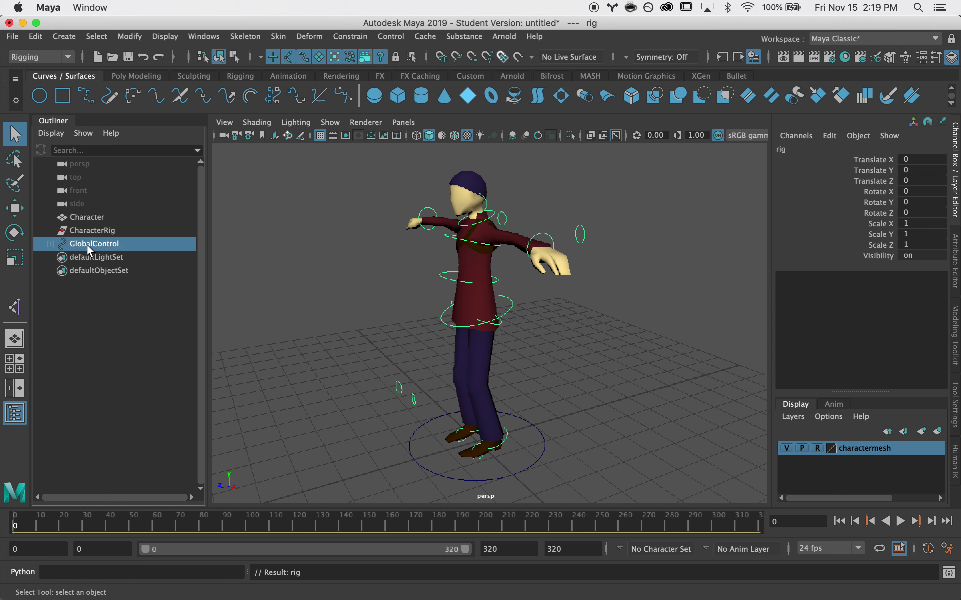
{"action": "left_click", "coordinate": [93, 219], "text": "ctrl"}
{"action": "left_click", "coordinate": [94, 229], "text": "ctrl"}
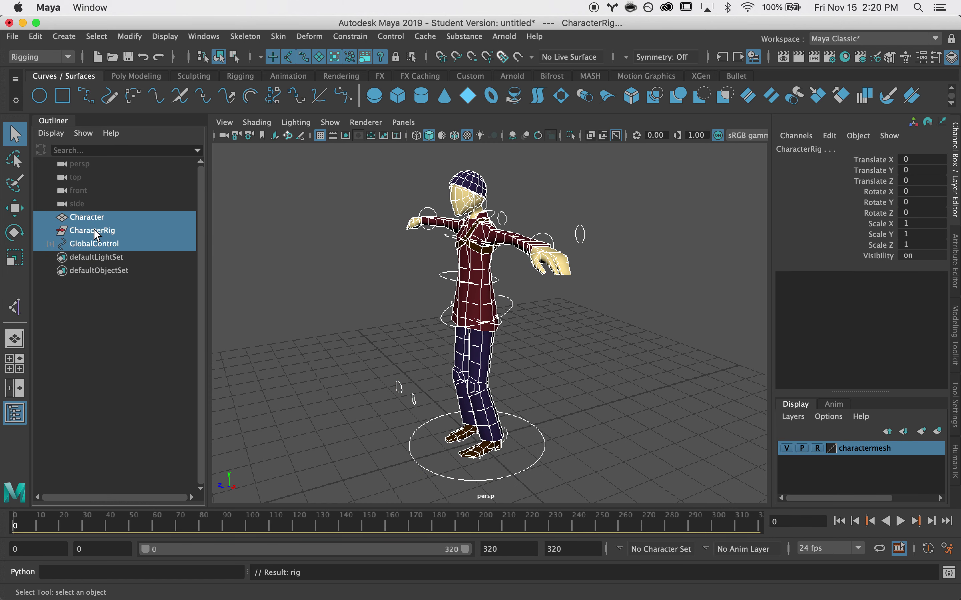
{"action": "key", "text": "p"}
{"action": "left_click", "coordinate": [51, 217]}
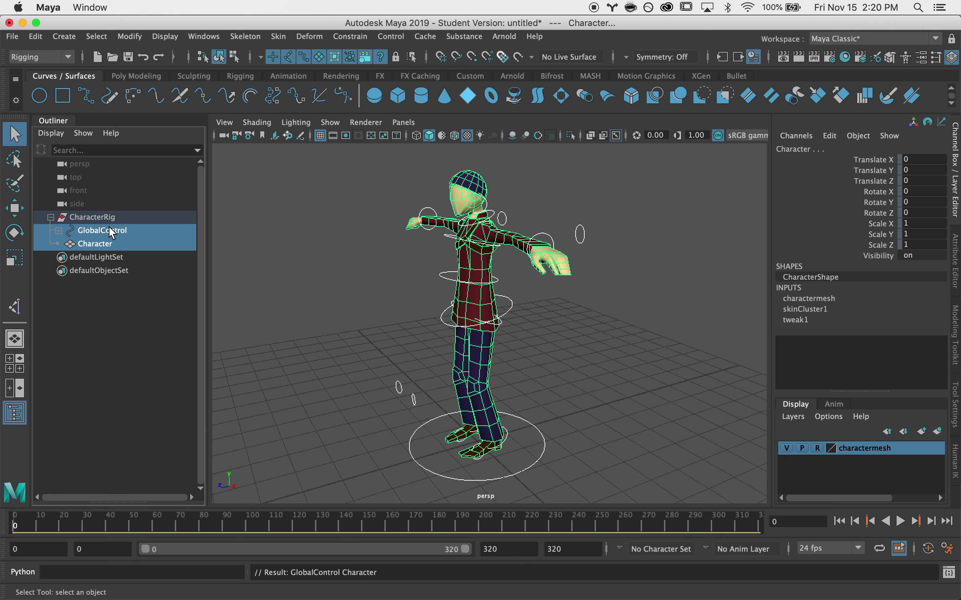
Check the hierarchy under CharacterRig by expanding GlobalControl and rig, then collapse CharacterRig and clear the selection.
{"action": "left_click", "coordinate": [107, 245]}
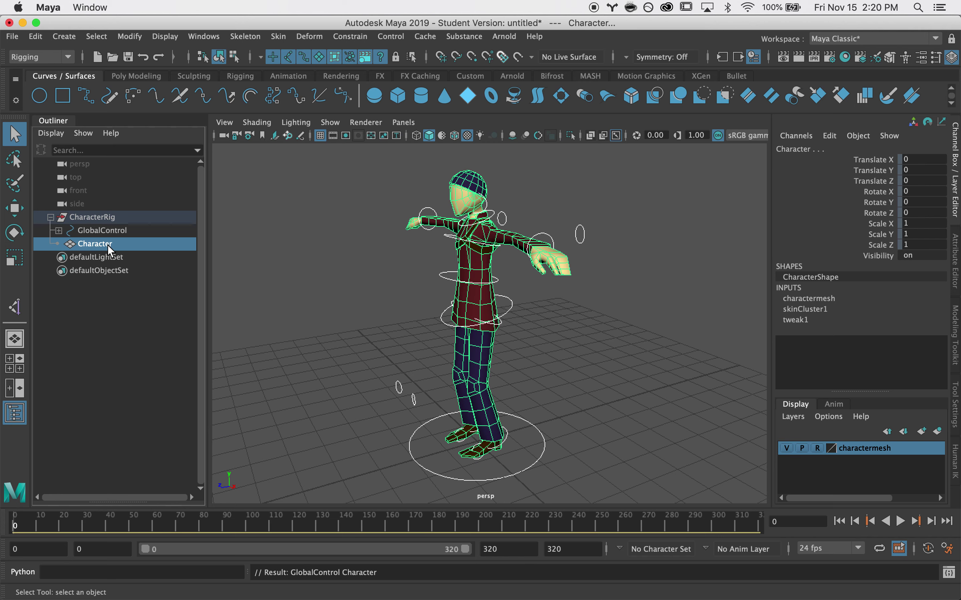
{"action": "left_click", "coordinate": [58, 231]}
{"action": "left_click", "coordinate": [67, 244]}
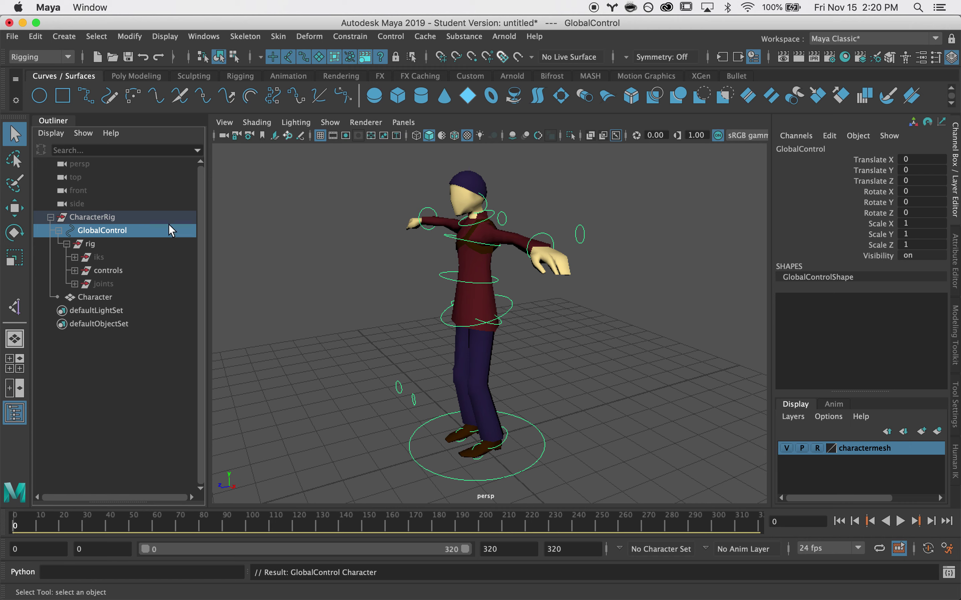
{"action": "left_click", "coordinate": [50, 216]}
{"action": "left_click", "coordinate": [266, 279]}
Test GlobalControl by moving, rotating, and scaling the whole rig with it.
{"action": "scroll", "coordinate": [510, 386], "scroll_direction": "down", "scroll_amount": 5}
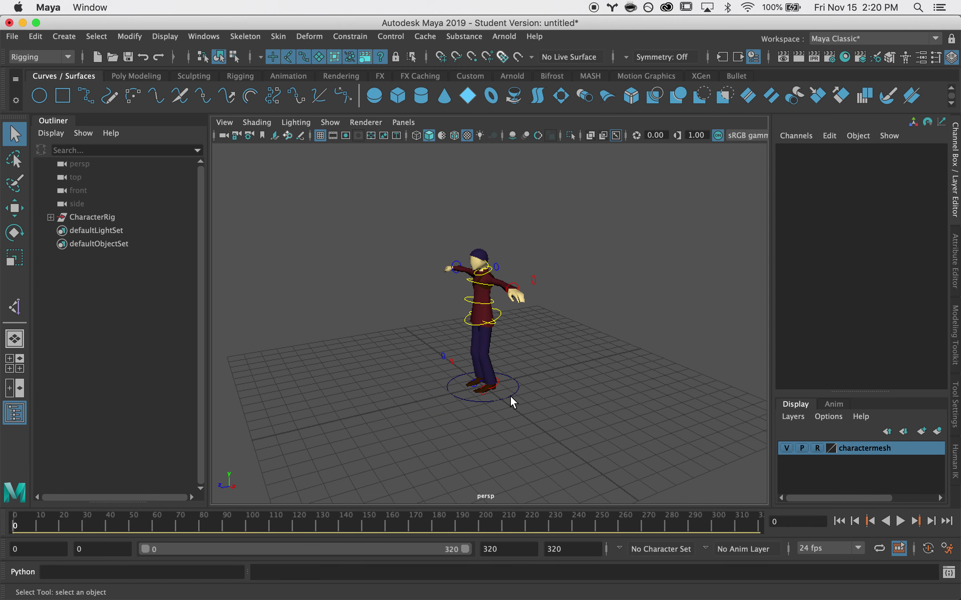
{"action": "left_click", "coordinate": [512, 397]}
{"action": "scroll", "coordinate": [515, 407], "scroll_direction": "up", "scroll_amount": 3}
{"action": "key", "text": "w"}
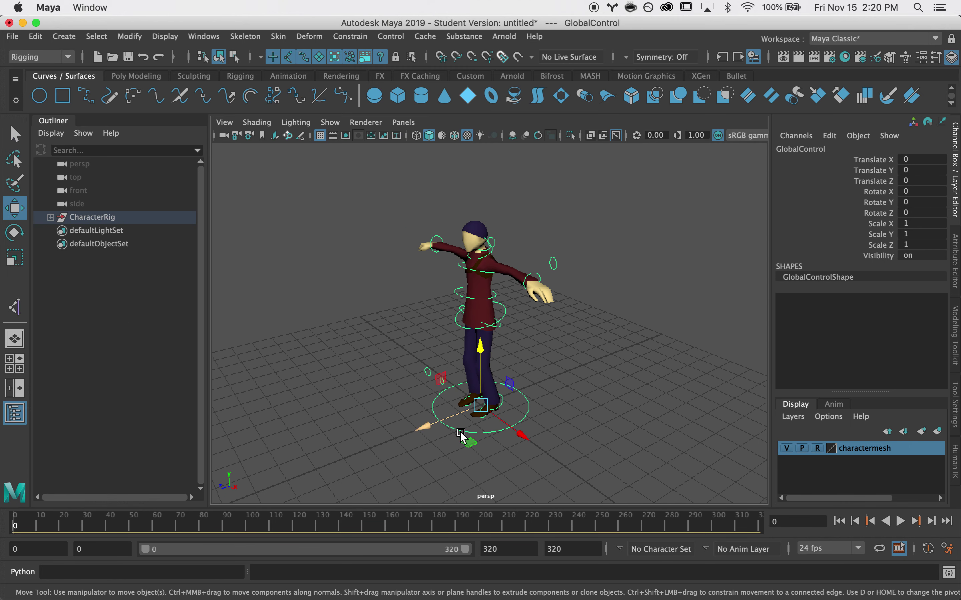
{"action": "left_click_drag", "start_coordinate": [431, 427], "coordinate": [474, 484]}
{"action": "key", "text": "f"}
{"action": "key", "text": "e"}
{"action": "left_click_drag", "start_coordinate": [528, 357], "coordinate": [680, 316]}
{"action": "key", "text": "r"}
Undo the test move, rotation, and scale of GlobalControl and deselect it.
{"action": "key", "text": "super+z"}
{"action": "key", "text": "super+z"}
{"action": "key", "text": "super+z"}
{"action": "key", "text": "super+z"}
{"action": "key", "text": "super+z"}
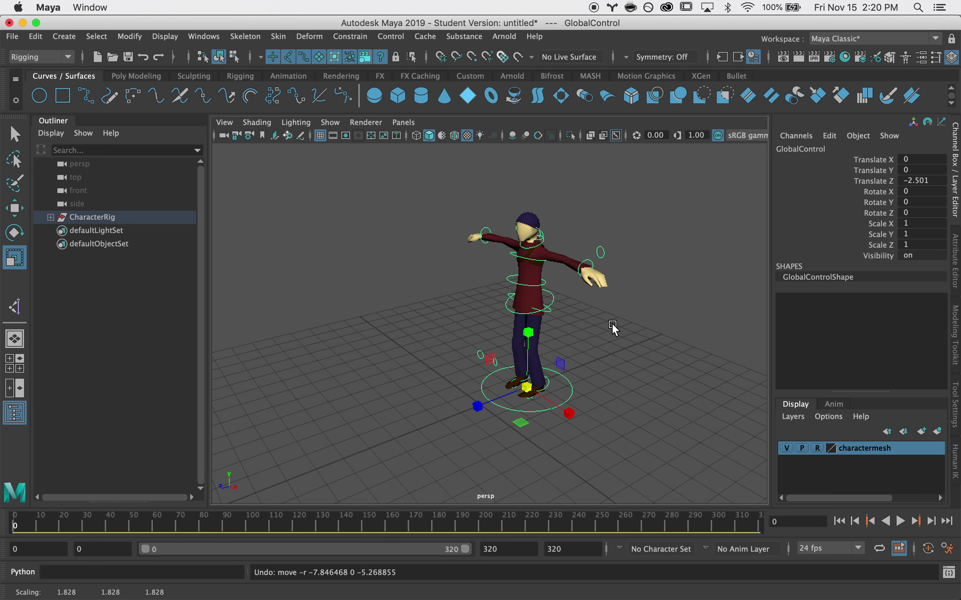
{"action": "key", "text": "super+z"}
{"action": "key", "text": "q"}
{"action": "left_click", "coordinate": [413, 414]}
Enable drawing overrides on the GlobalControl curve's shape, set its index color to yellow, and deselect it.
{"action": "left_click_drag", "start_coordinate": [414, 414], "coordinate": [497, 403], "text": "alt"}
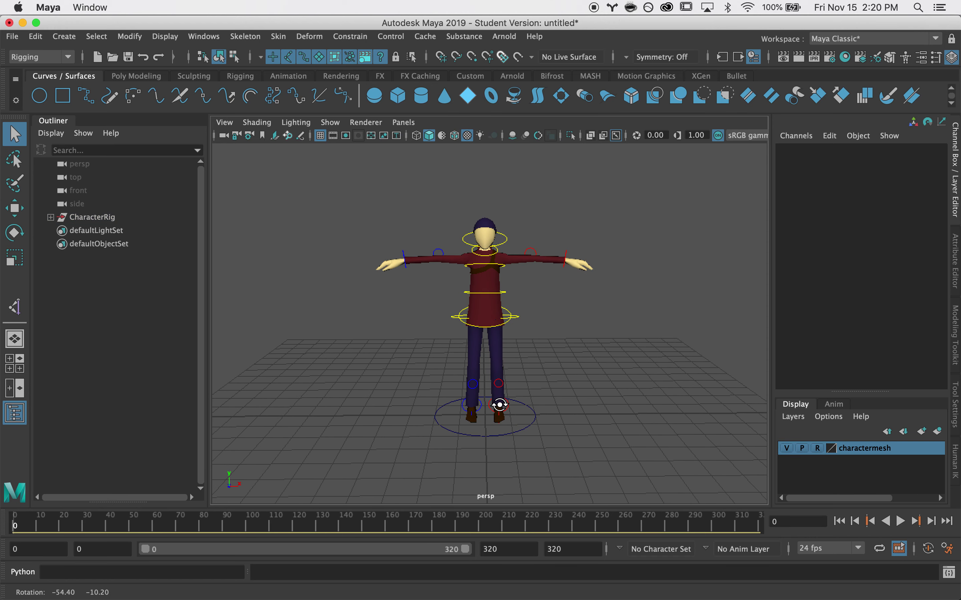
{"action": "left_click_drag", "start_coordinate": [547, 429], "coordinate": [548, 430]}
{"action": "left_click", "coordinate": [950, 264]}
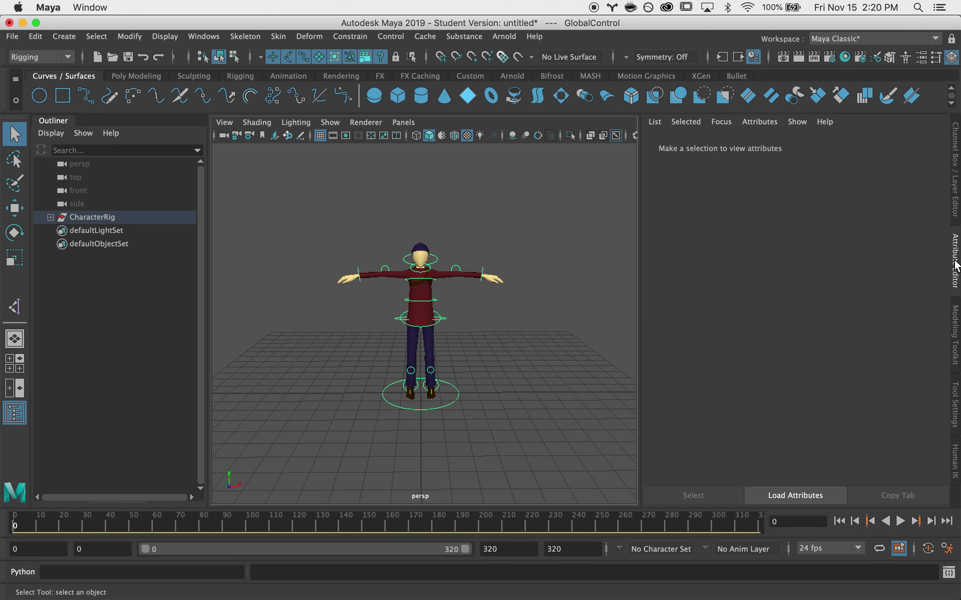
{"action": "left_click", "coordinate": [759, 250]}
{"action": "left_click", "coordinate": [759, 250]}
{"action": "left_click_drag", "start_coordinate": [823, 358], "coordinate": [871, 359]}
{"action": "left_click", "coordinate": [578, 375]}
Select the CharacterRig group to review its attributes and channels, then clear the selection.
{"action": "left_click_drag", "start_coordinate": [514, 399], "coordinate": [417, 413], "text": "alt"}
{"action": "left_click", "coordinate": [93, 216]}
{"action": "left_click_drag", "start_coordinate": [93, 216], "coordinate": [78, 213]}
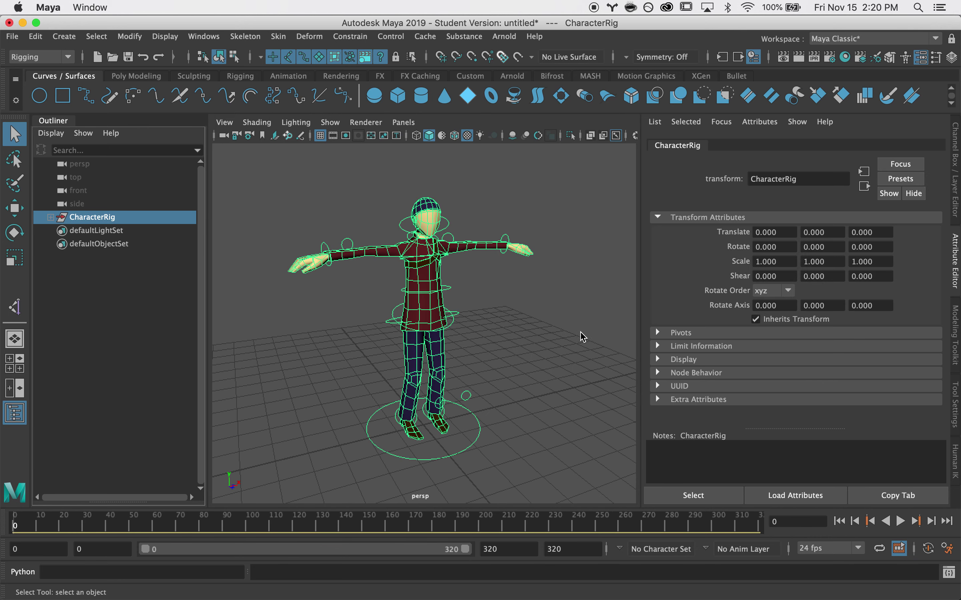
{"action": "left_click", "coordinate": [956, 145]}
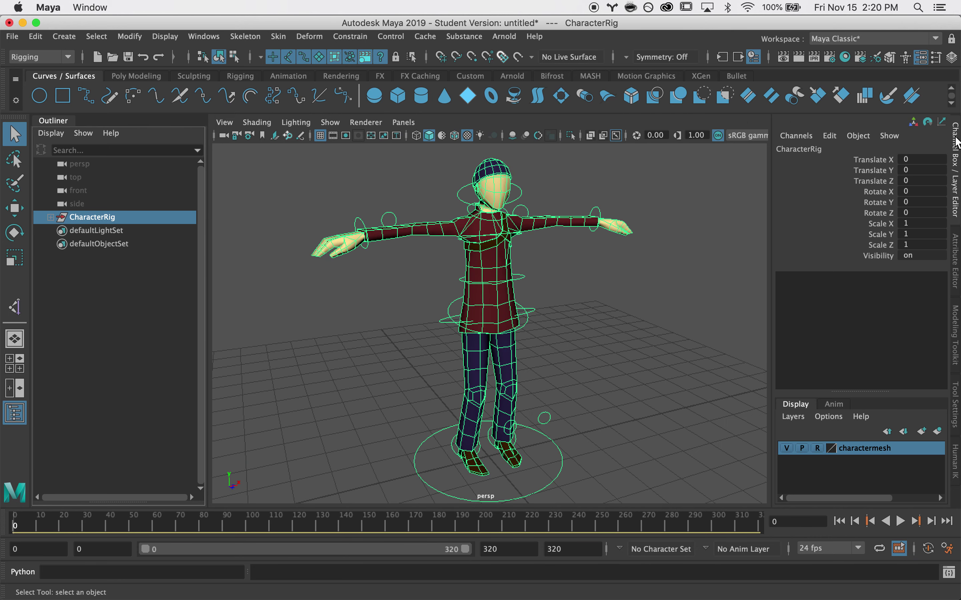
{"action": "left_click", "coordinate": [609, 269]}
{"action": "scroll", "coordinate": [633, 332], "scroll_direction": "down", "scroll_amount": 4}
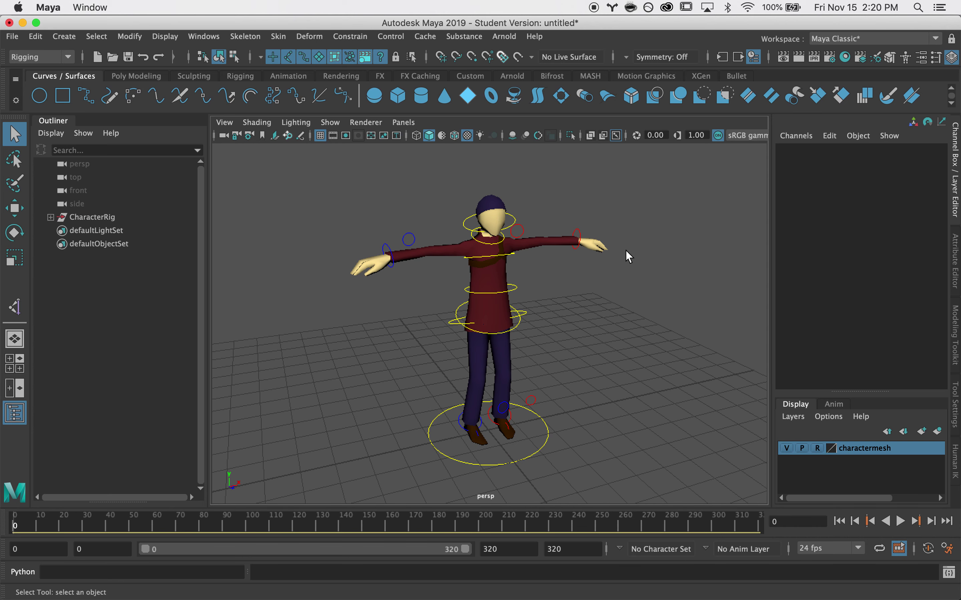